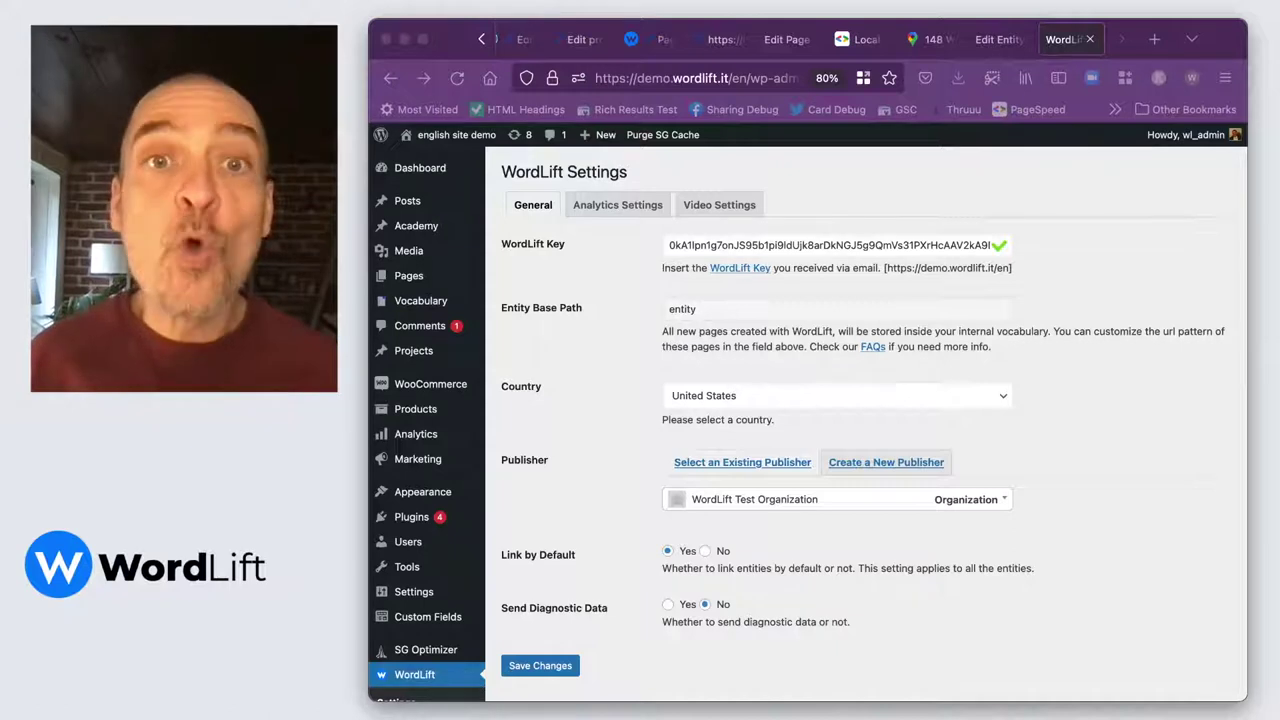
Go back to the WordLift Vocabulary list and show all entities.
click(613, 520)
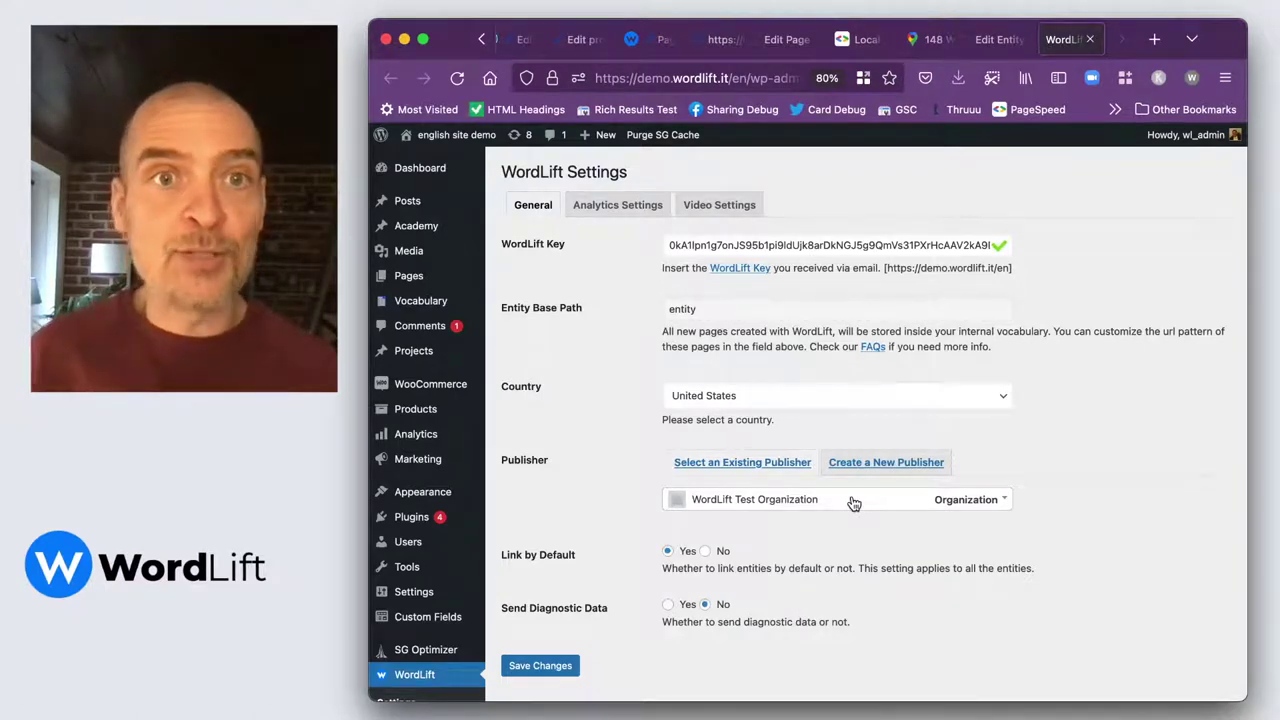
click(991, 42)
scroll(767, 248, up, 3)
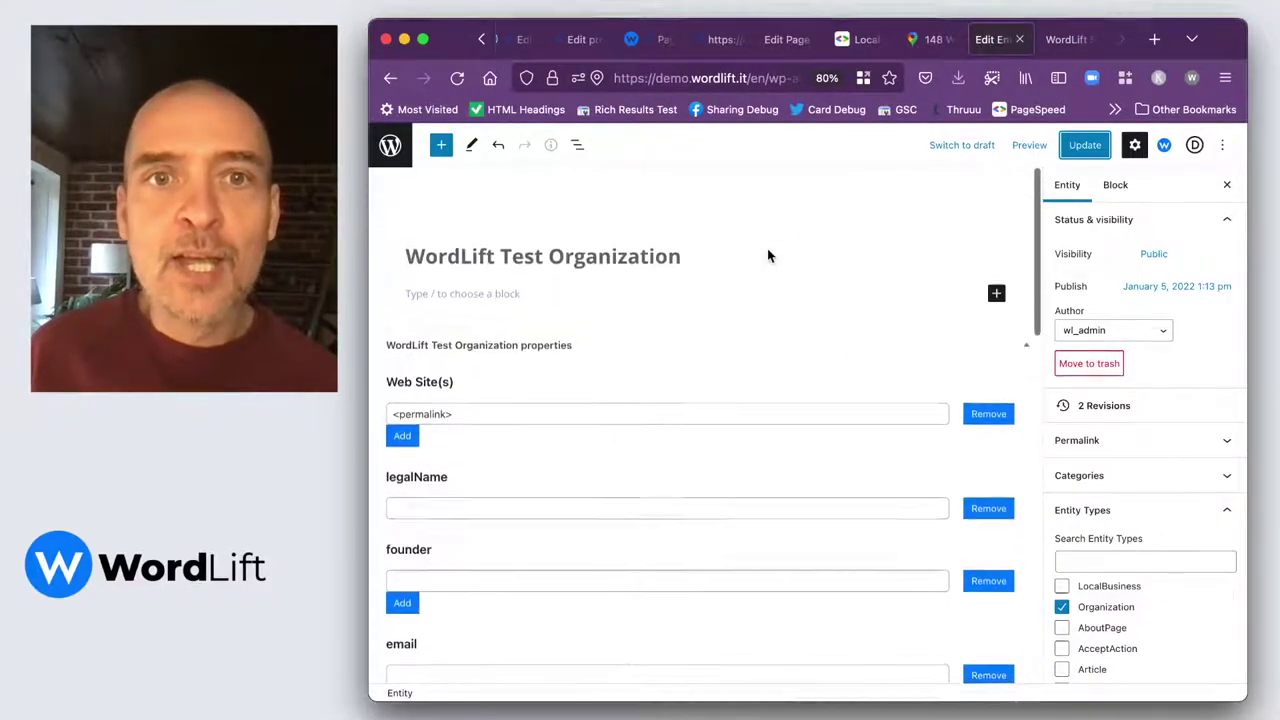
click(389, 79)
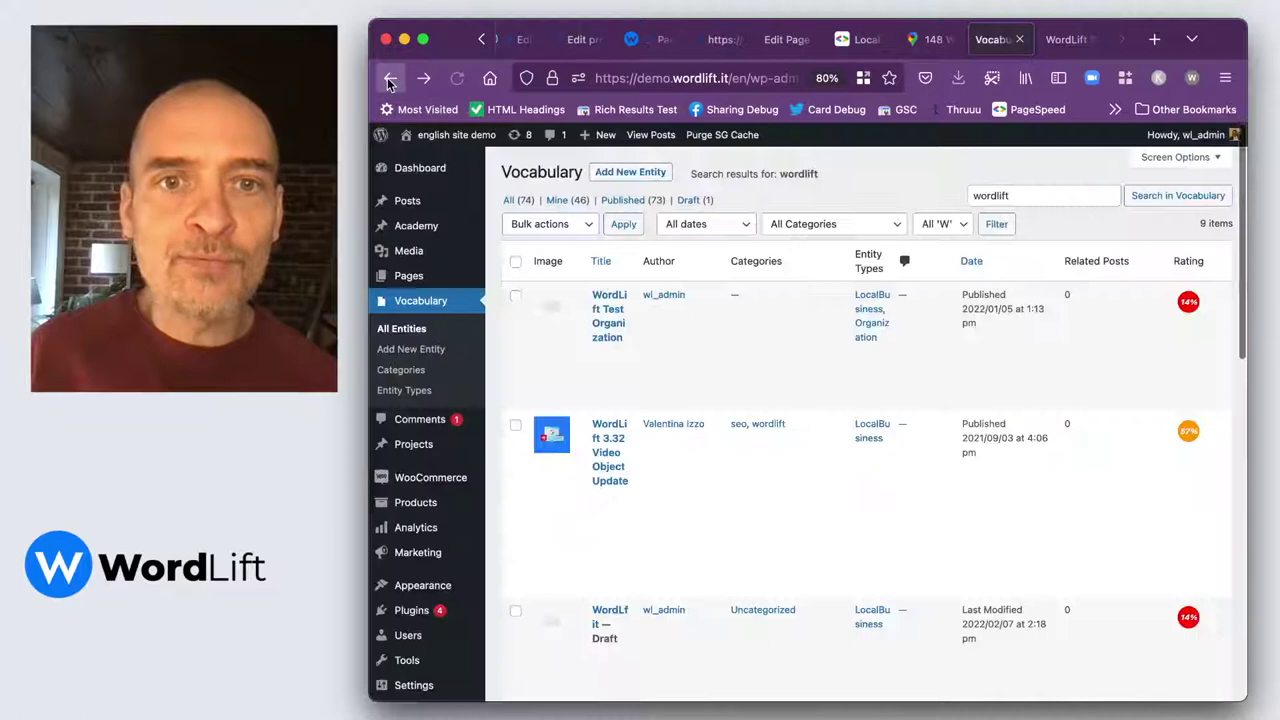
click(402, 332)
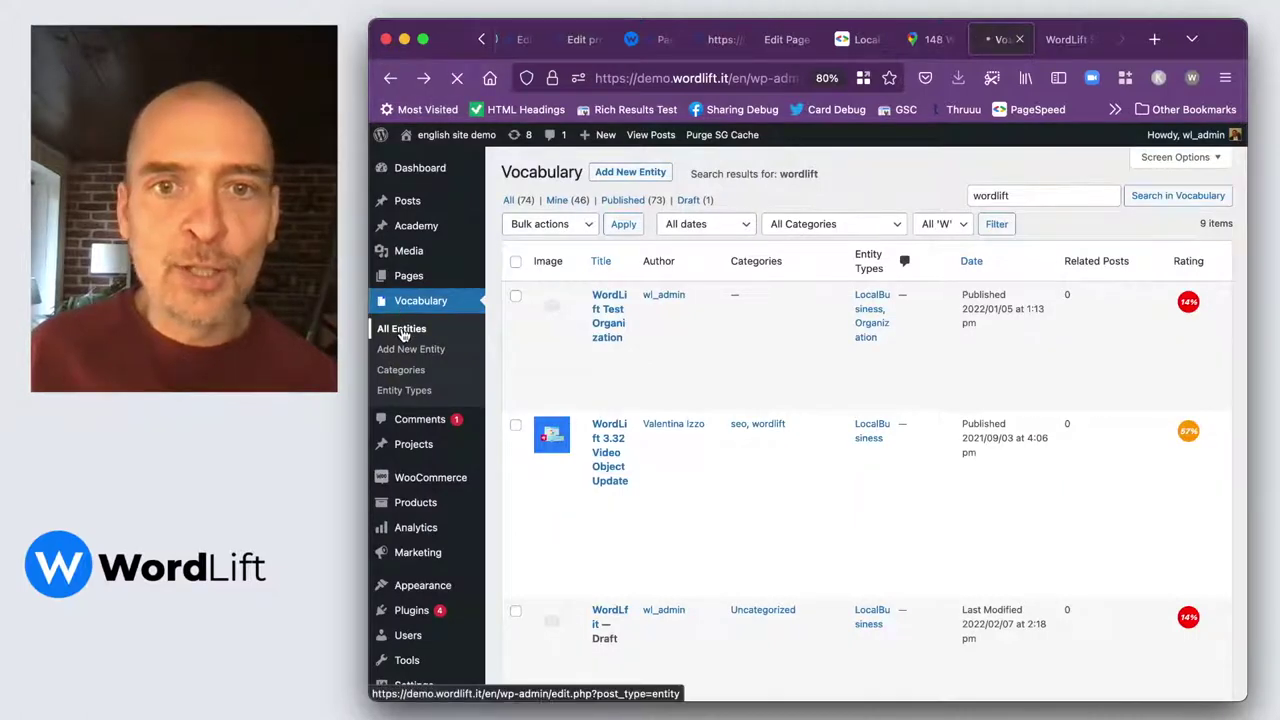
Search the vocabulary for 'wordlift', review WordLift Test Organization, then return to the About us page.
click(1007, 191)
text(wordl)
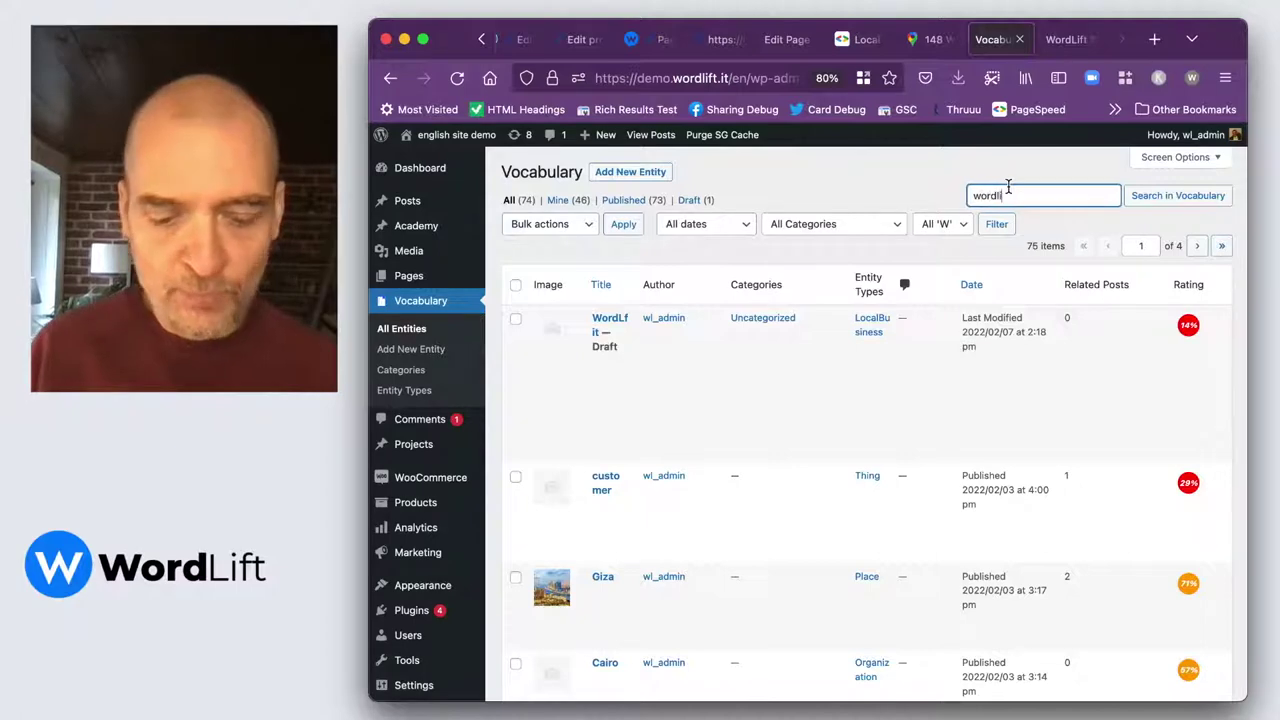
text(ift)
key(Return)
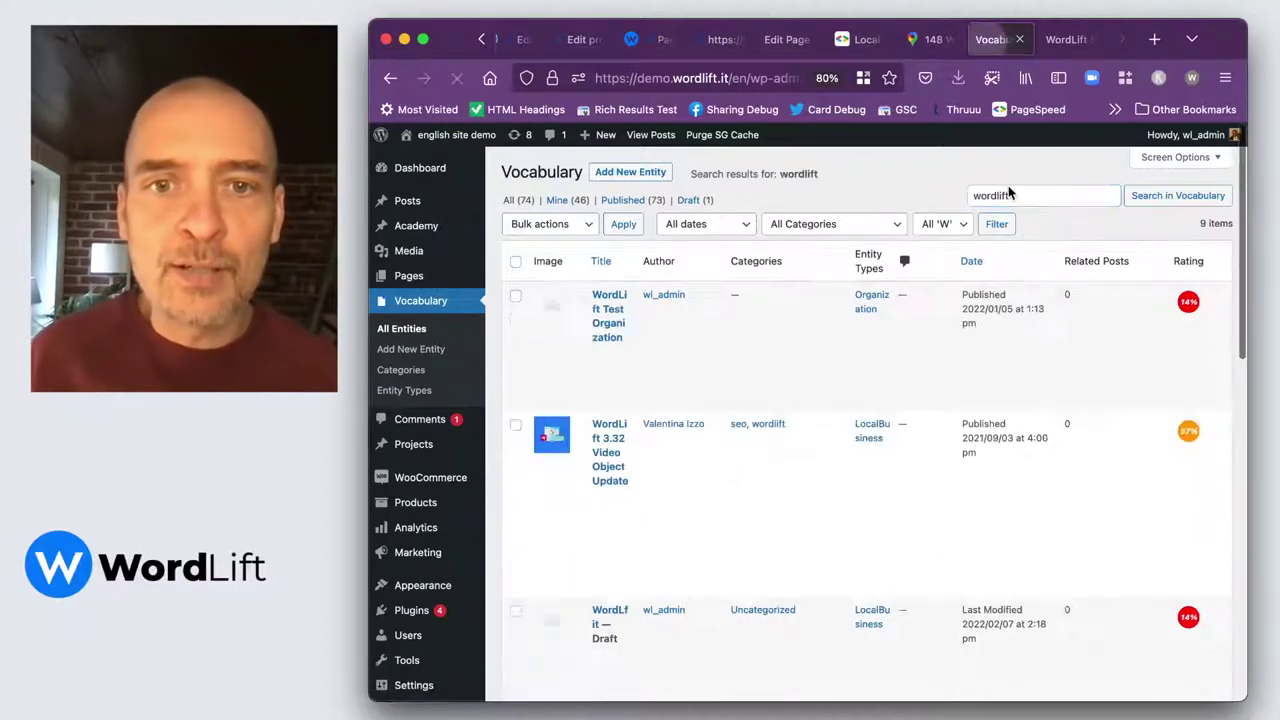
click(600, 357)
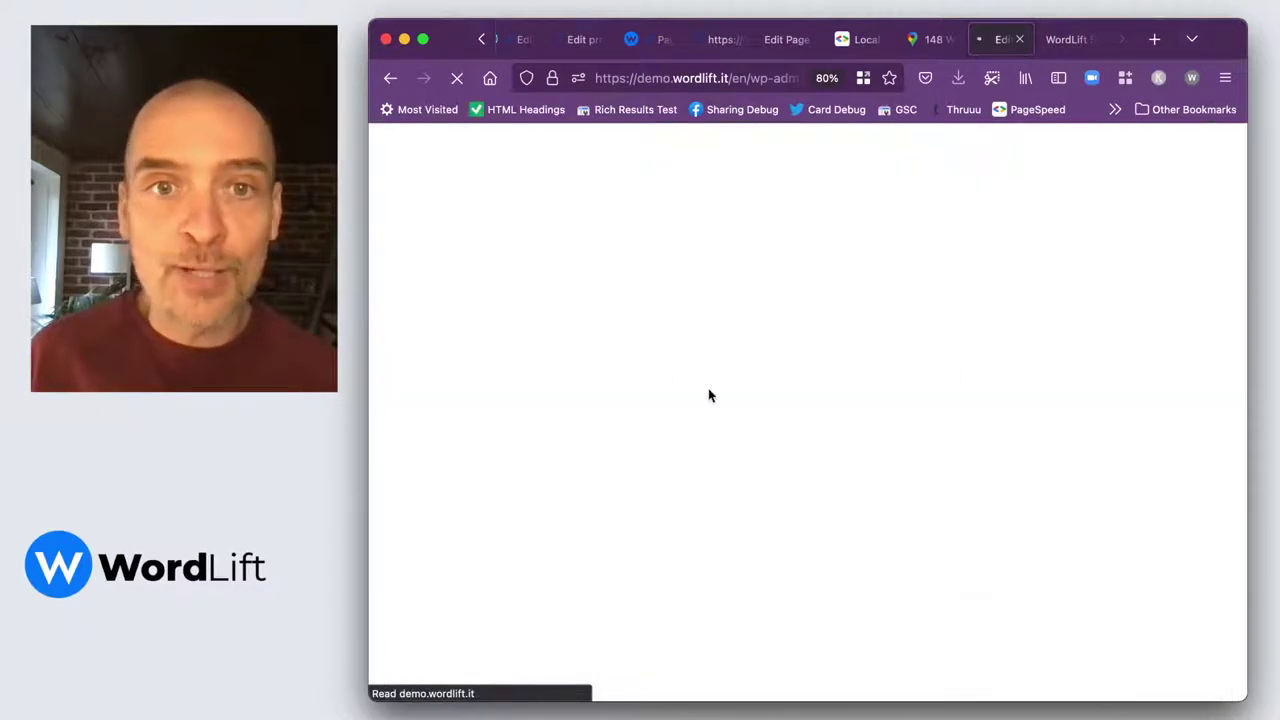
scroll(690, 490, down, 1)
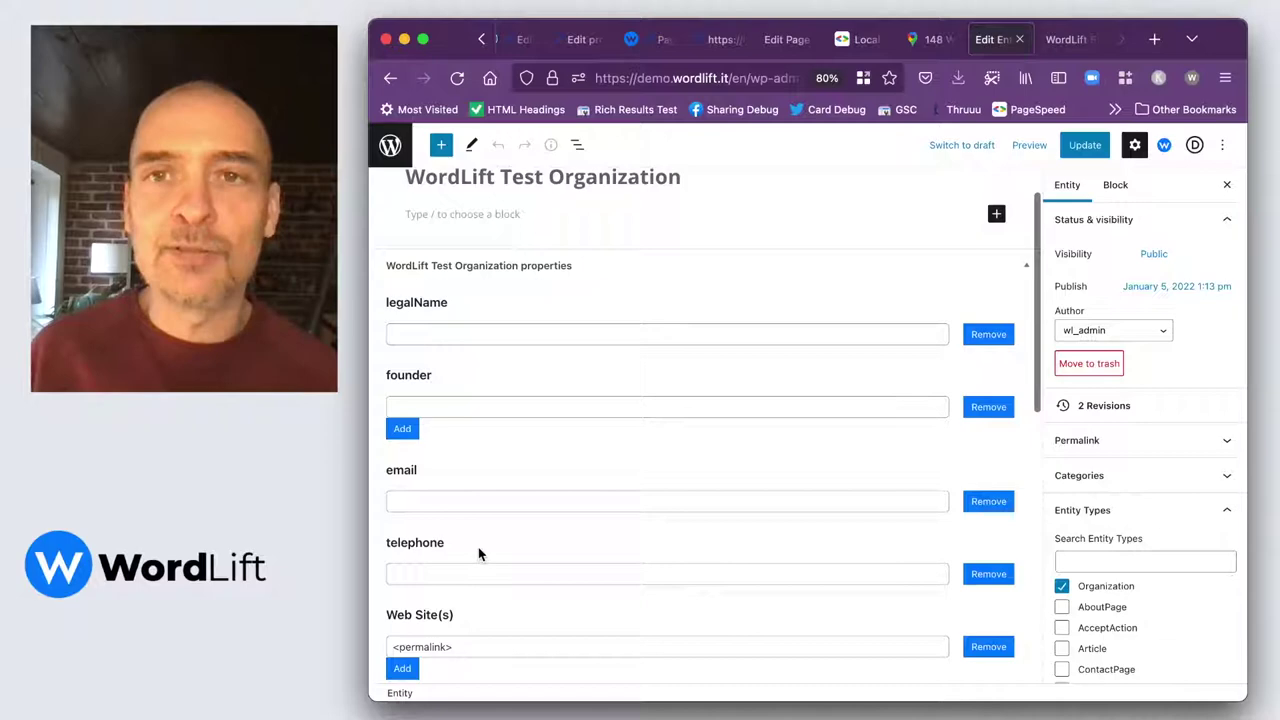
scroll(480, 550, up, 1)
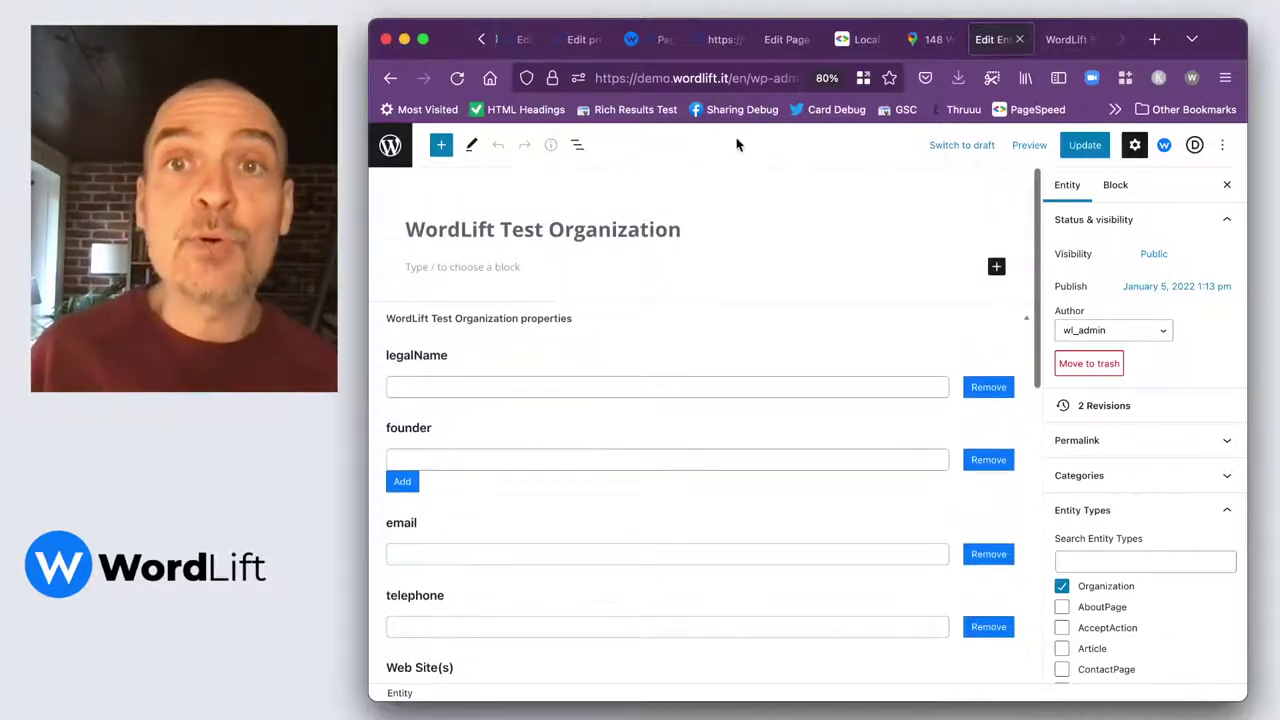
click(786, 40)
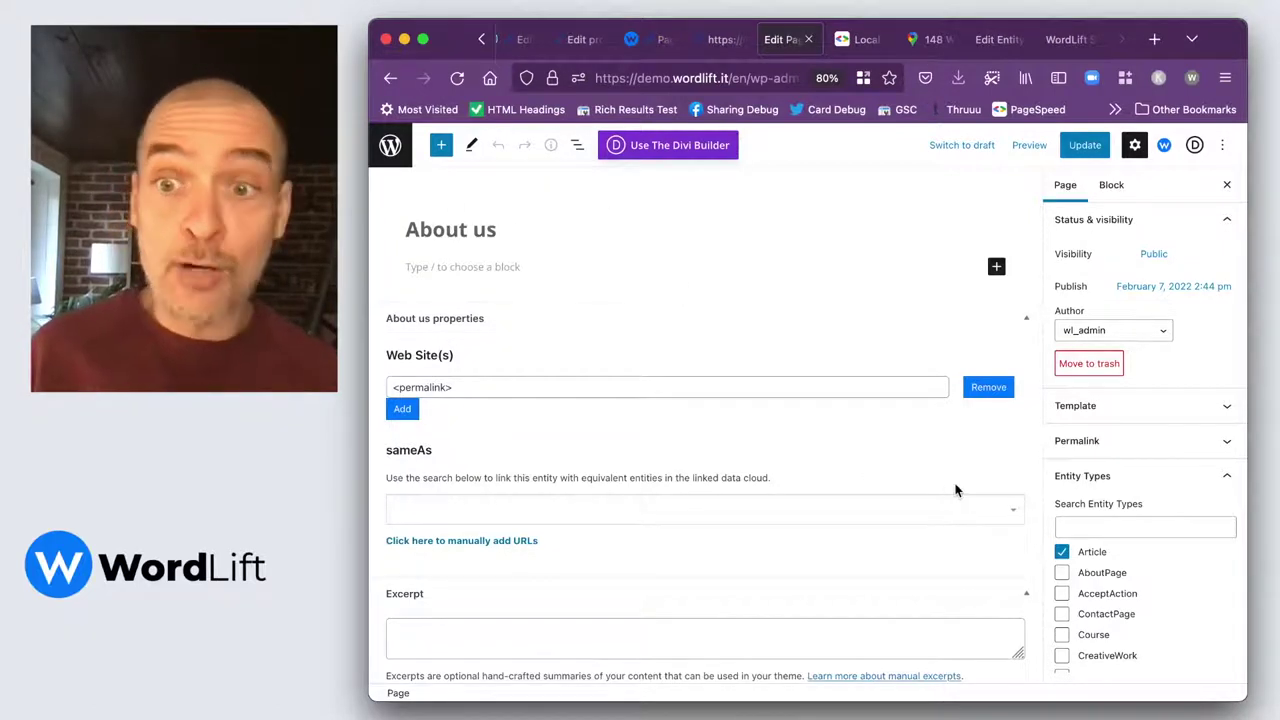
Add the LocalBusiness entity type, found by searching 'local', to About us and update the page.
click(1117, 527)
text(local)
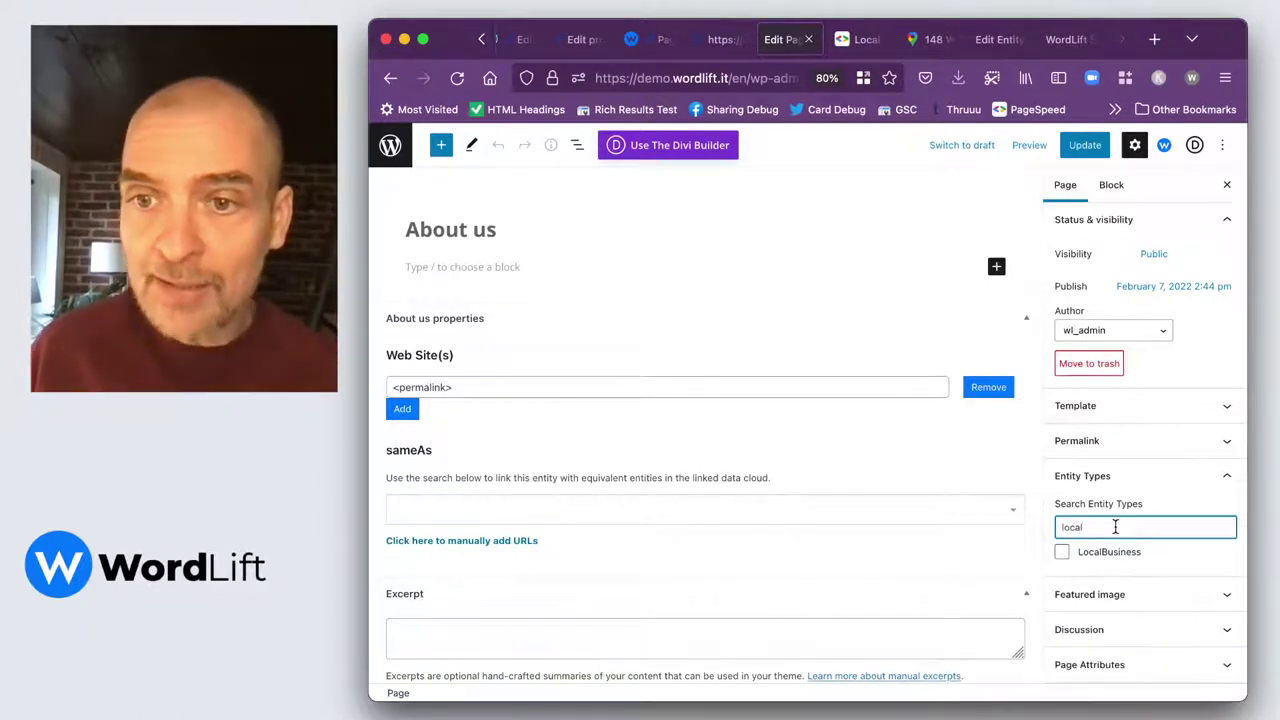
click(1063, 552)
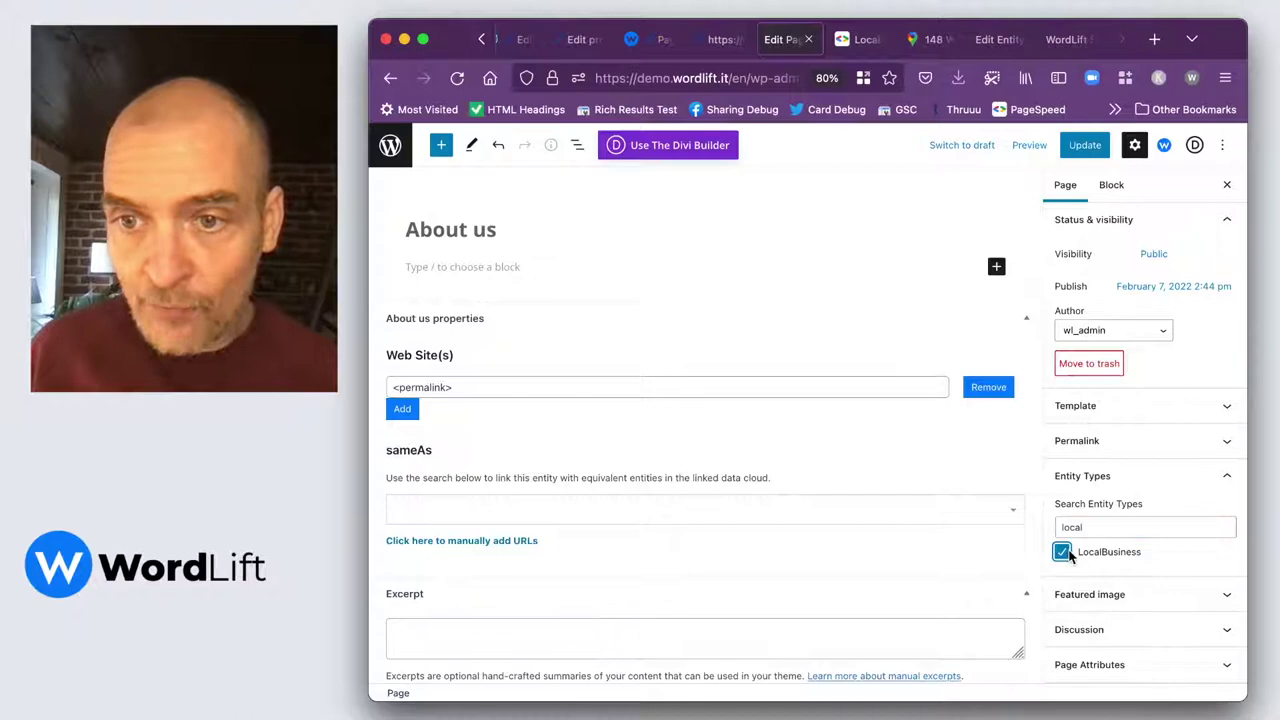
click(1080, 146)
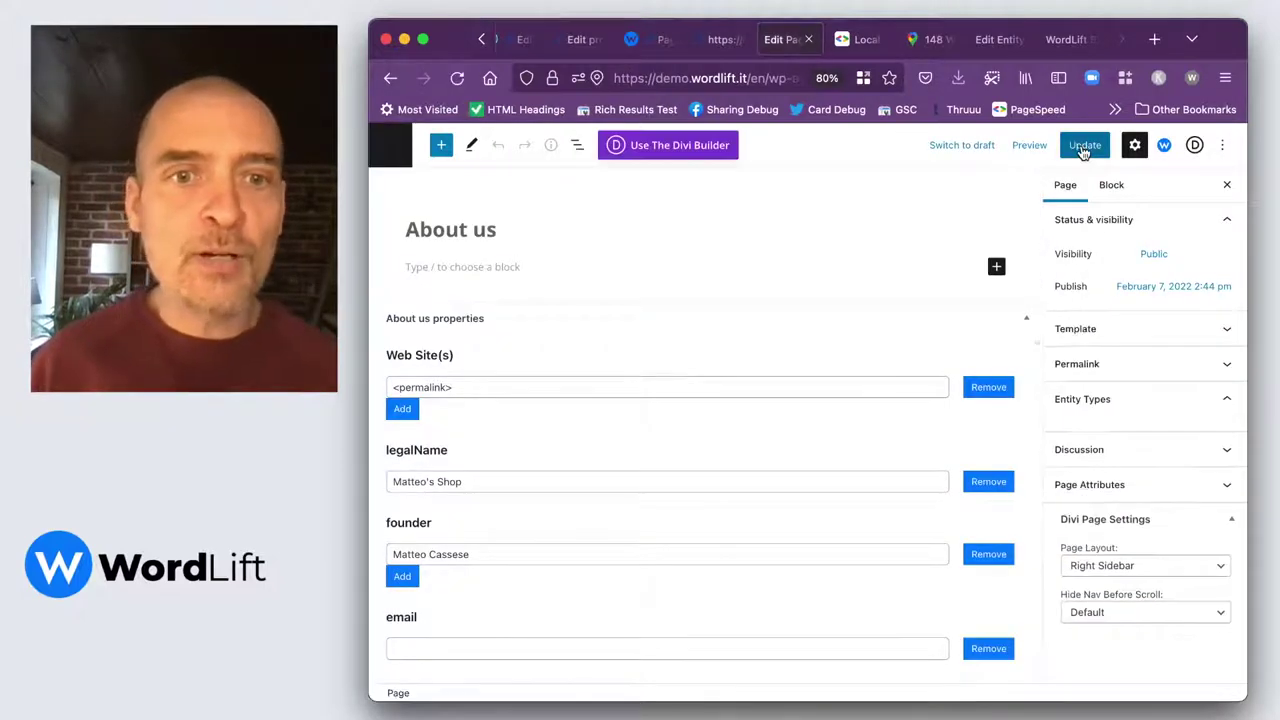
Review the legalName and founder fields of the About us entity.
scroll(491, 512, down, 1)
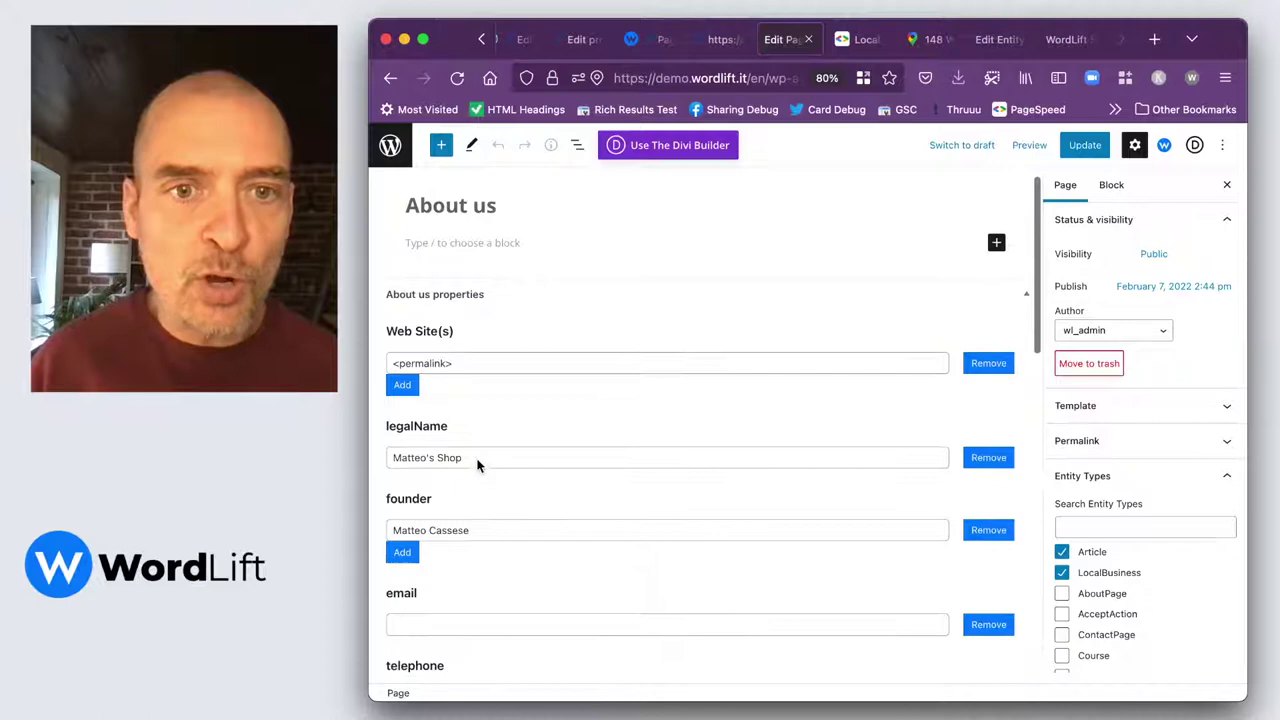
drag(477, 464, 354, 455)
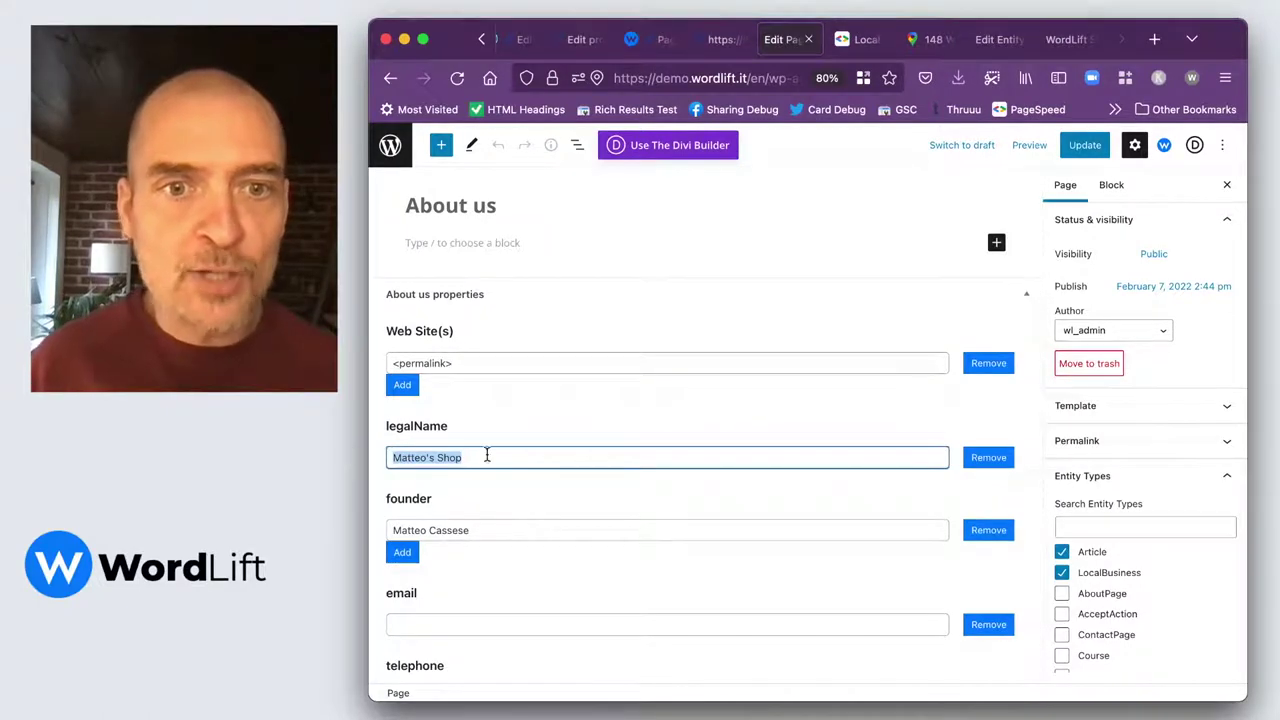
click(494, 453)
drag(494, 453, 365, 451)
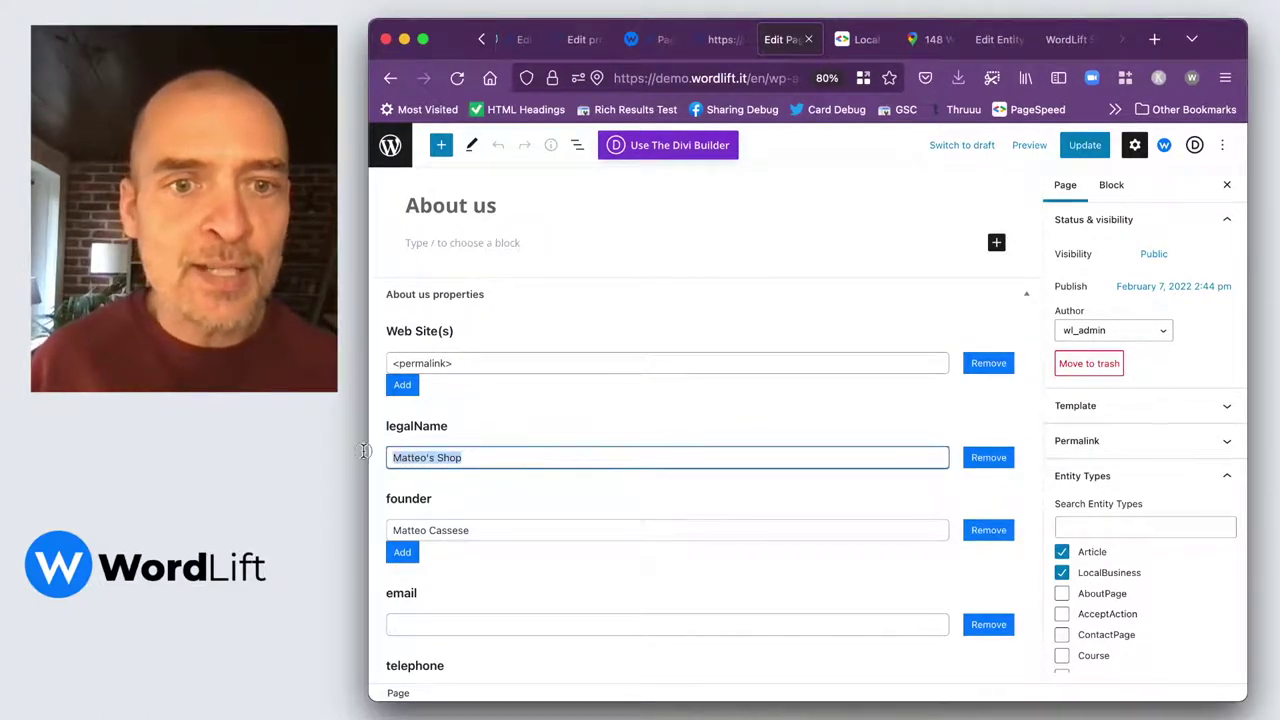
click(535, 526)
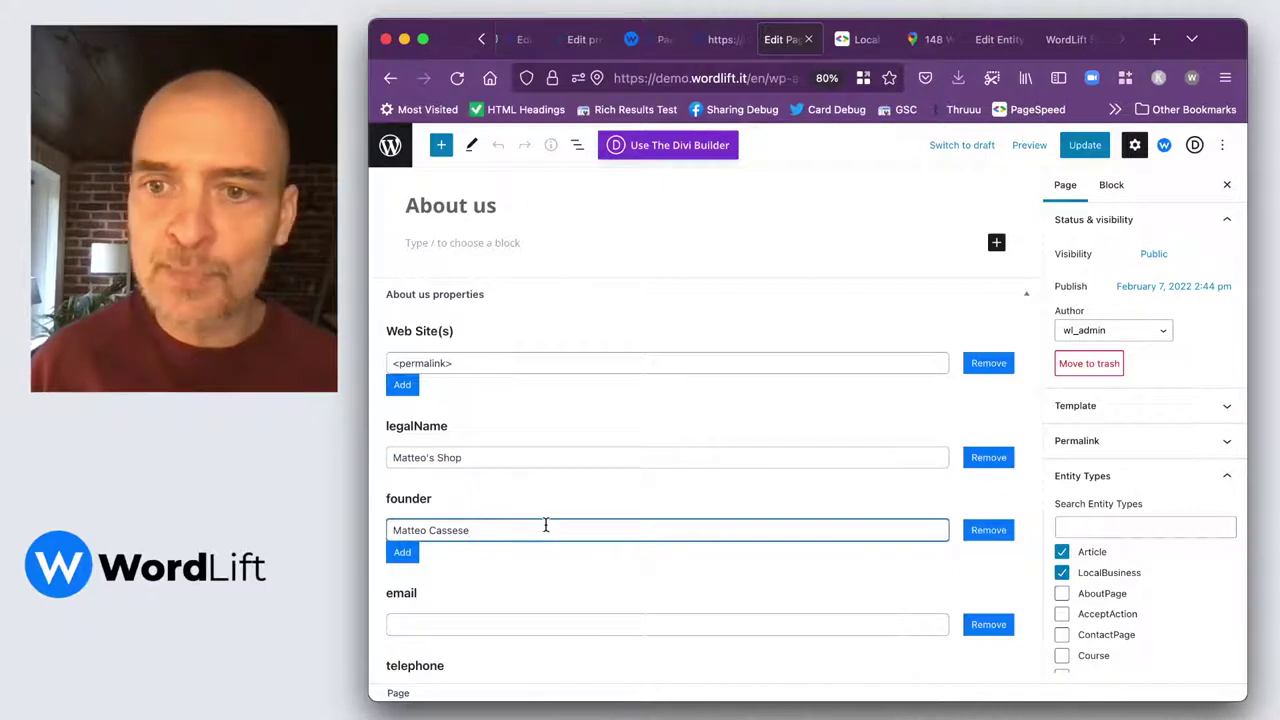
scroll(583, 543, down, 2)
Enter the shop's e-mail address and telephone number in the email and telephone fields.
click(544, 540)
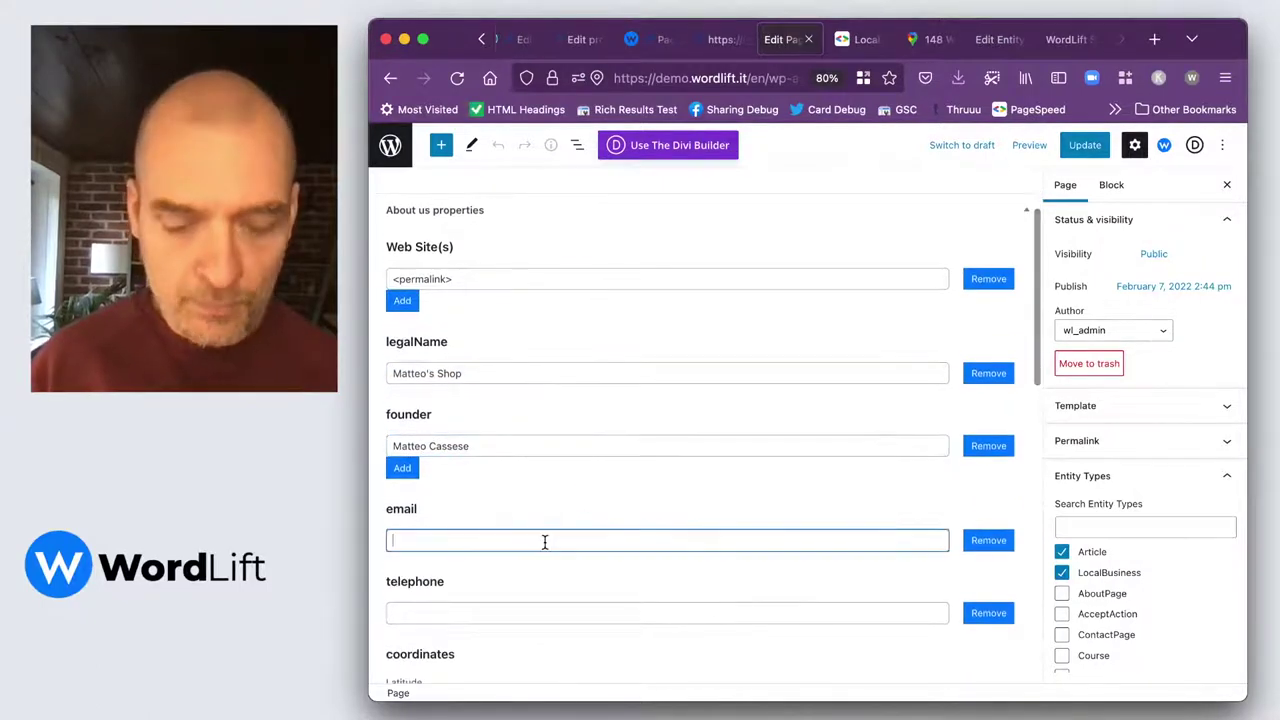
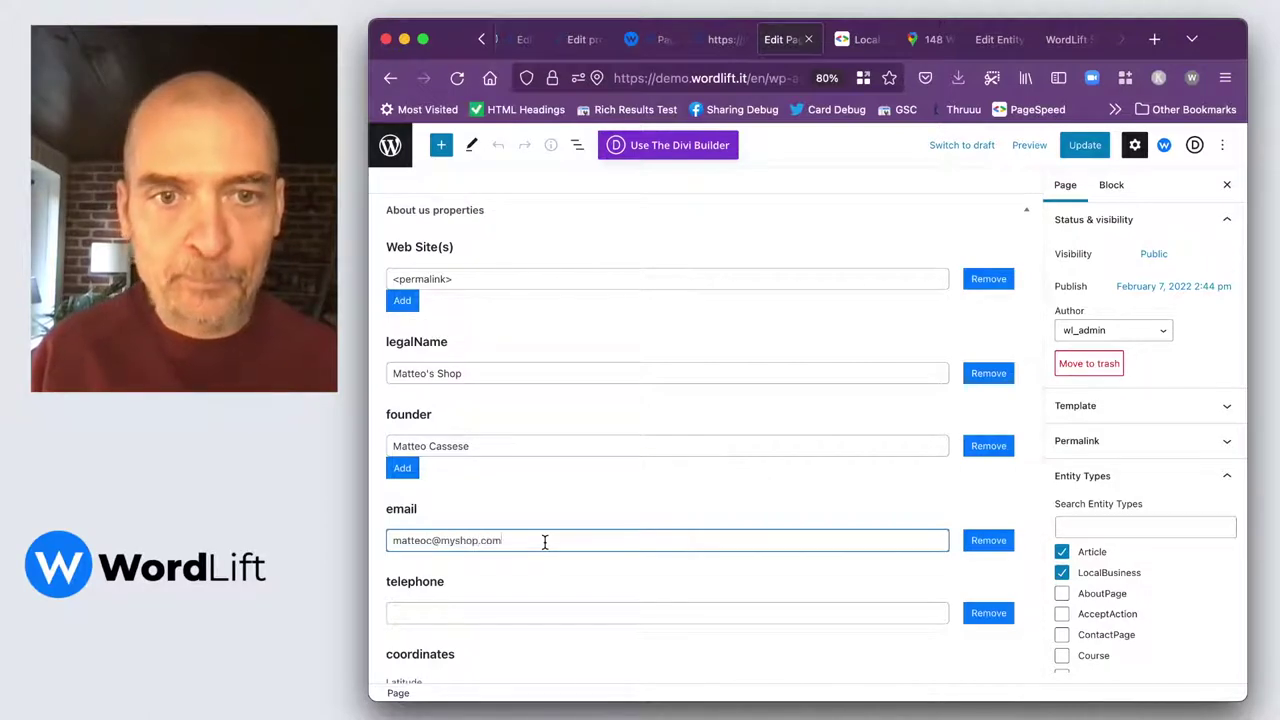
scroll(544, 541, down, 2)
click(506, 554)
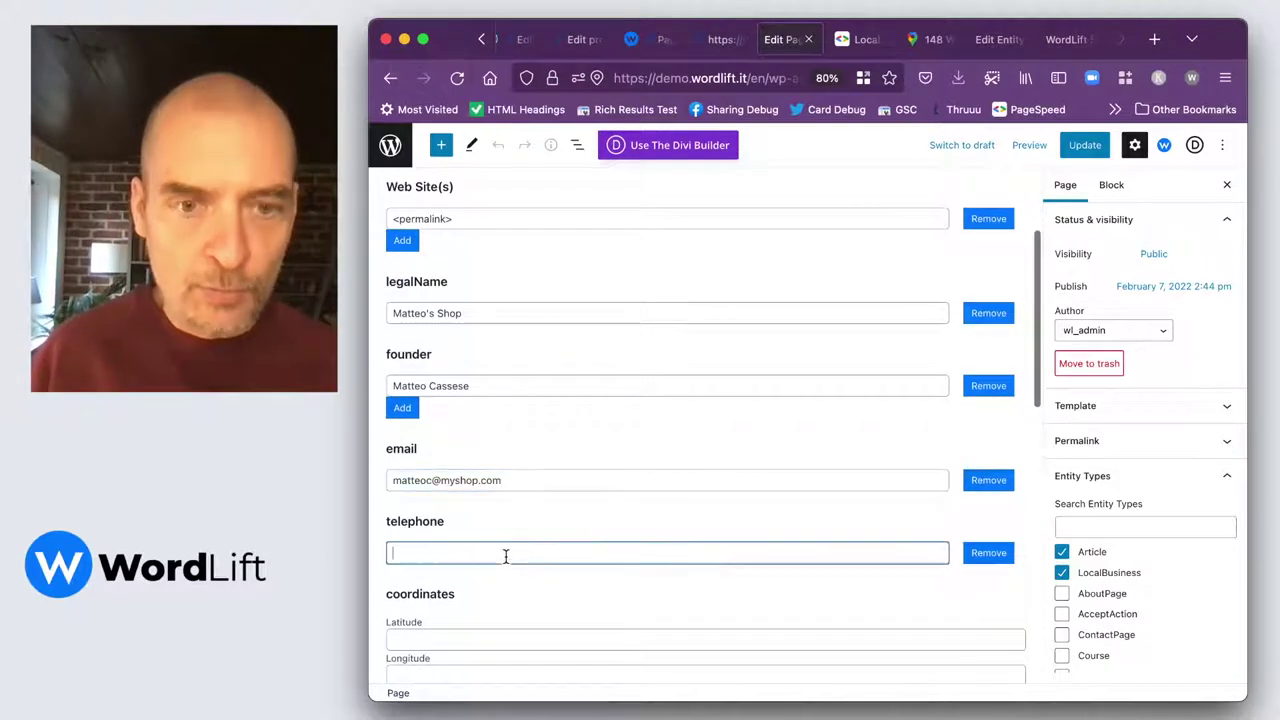
text(555 555 )
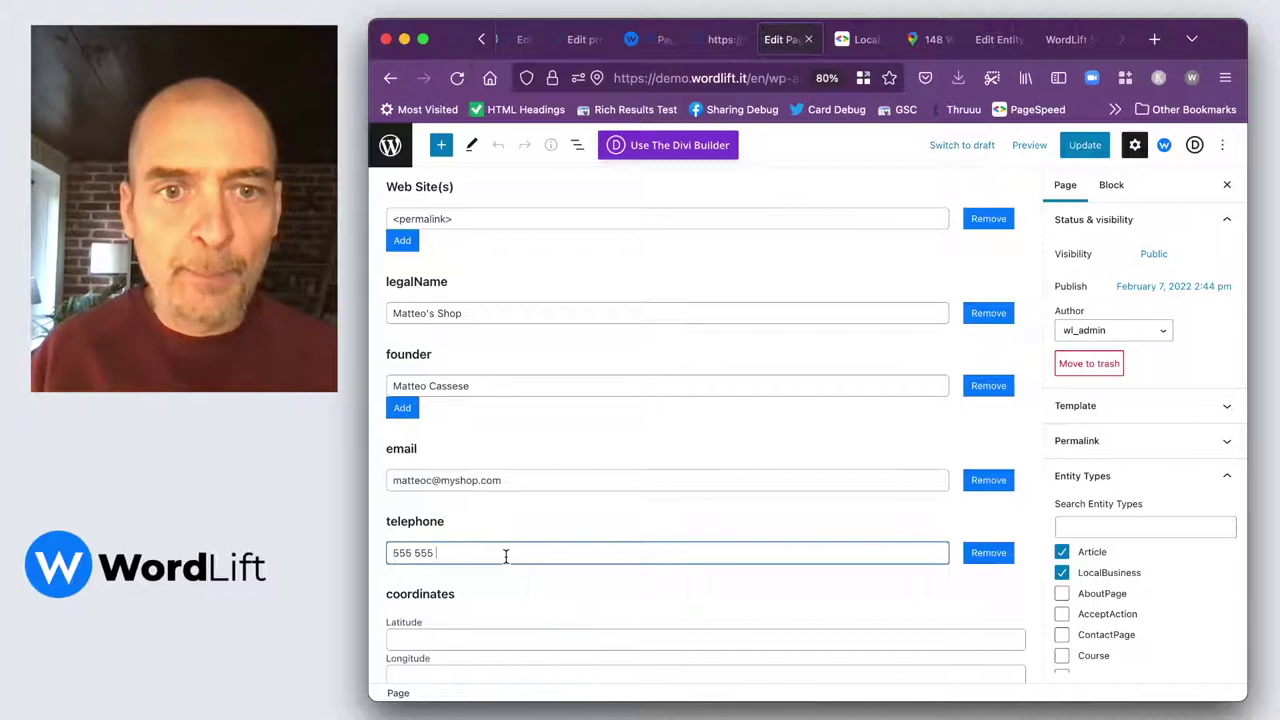
text(555)
scroll(557, 567, down, 2)
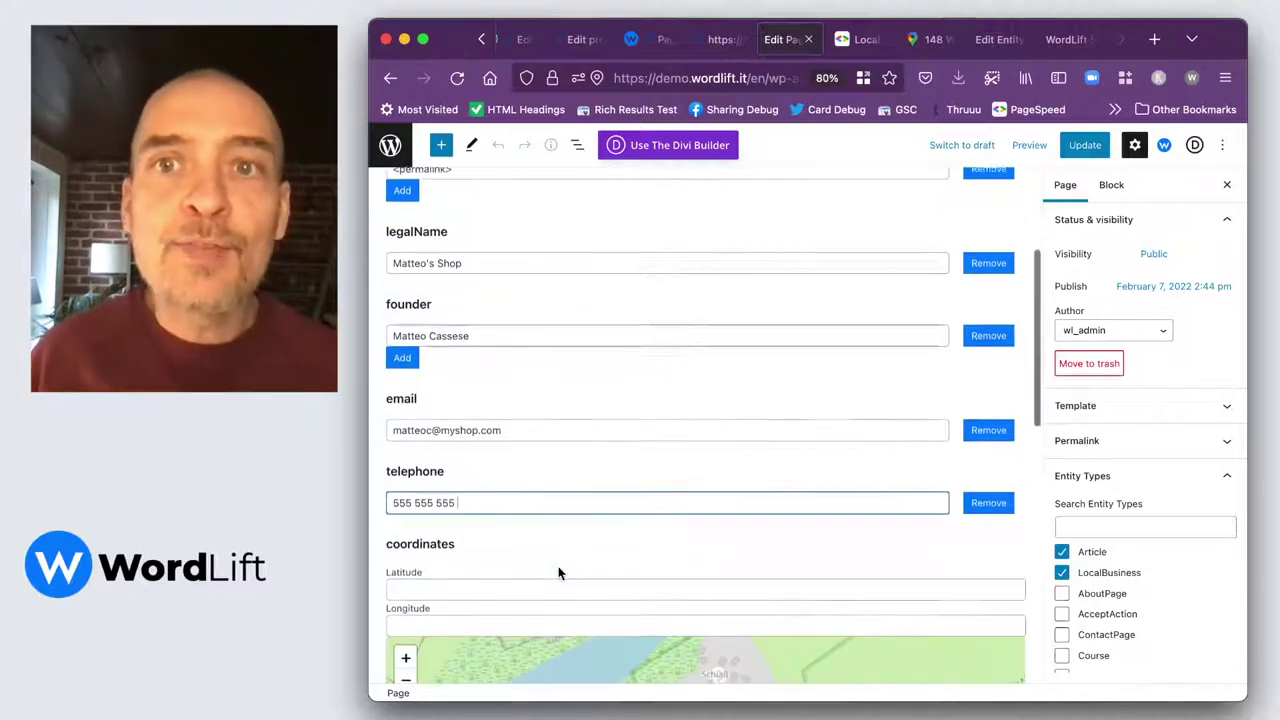
scroll(433, 577, down, 1)
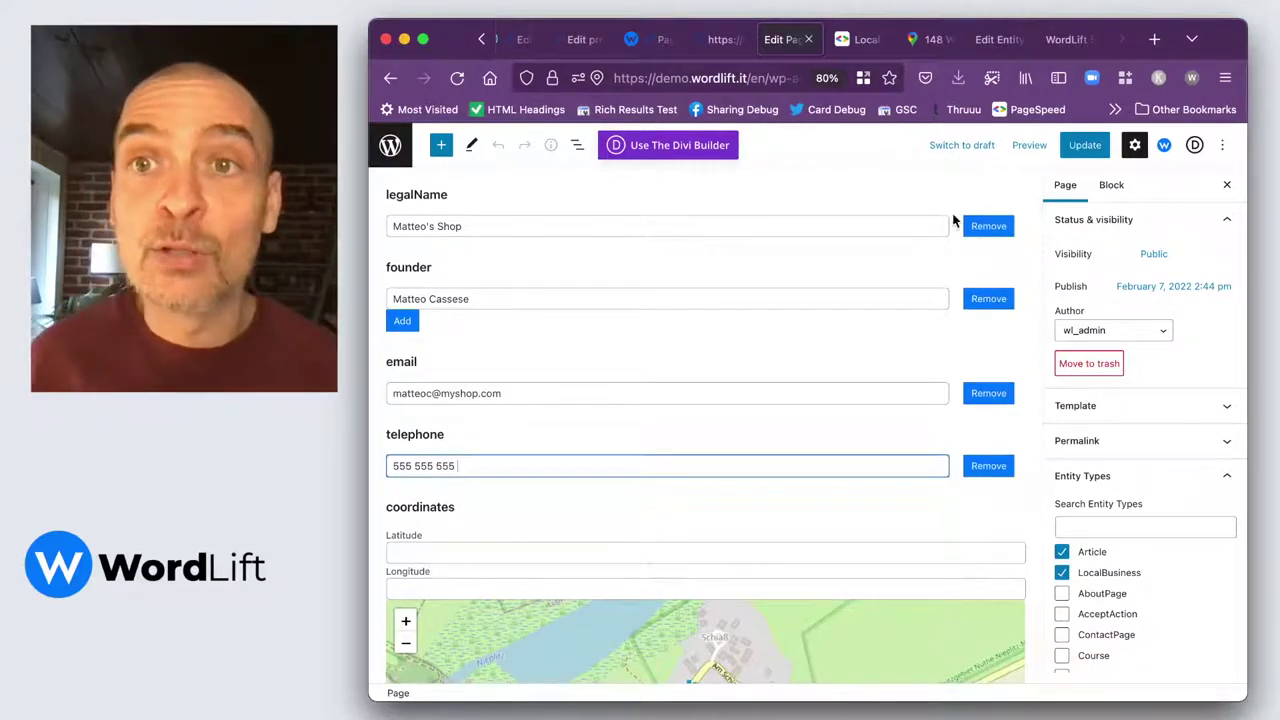
Bring up the web address of the Google Maps page for 148 W 51st St.
click(997, 40)
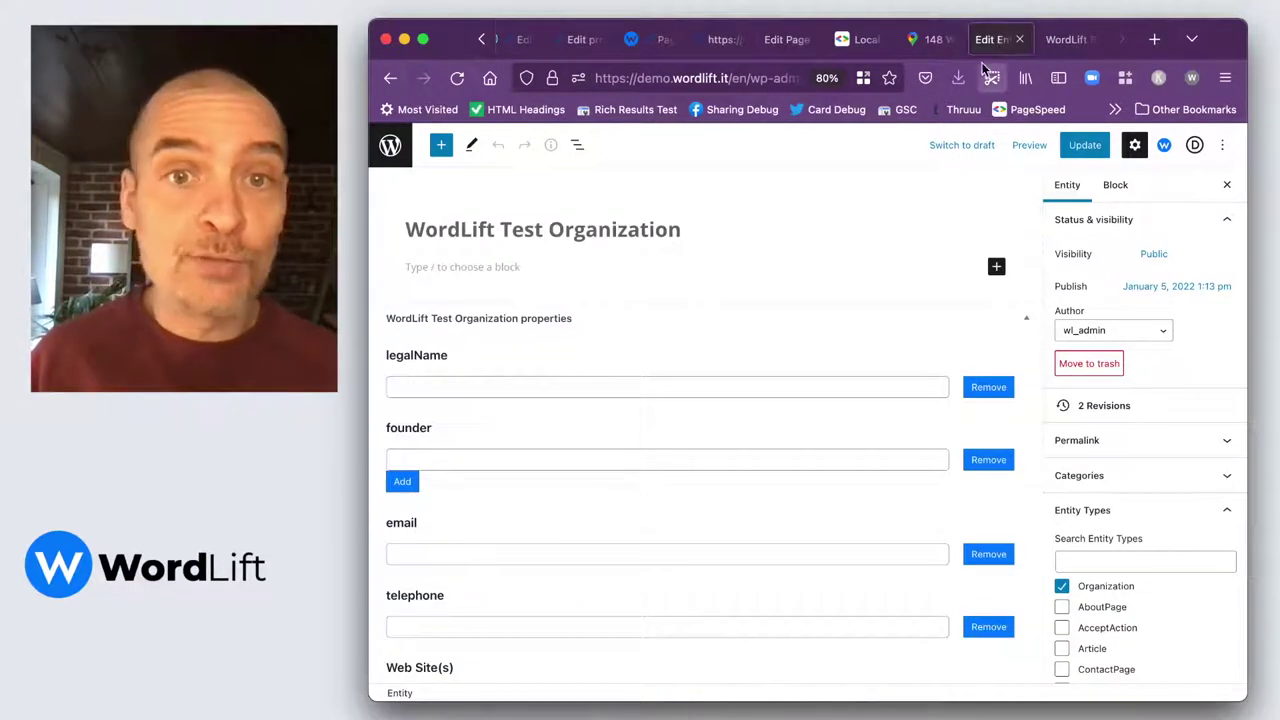
click(939, 38)
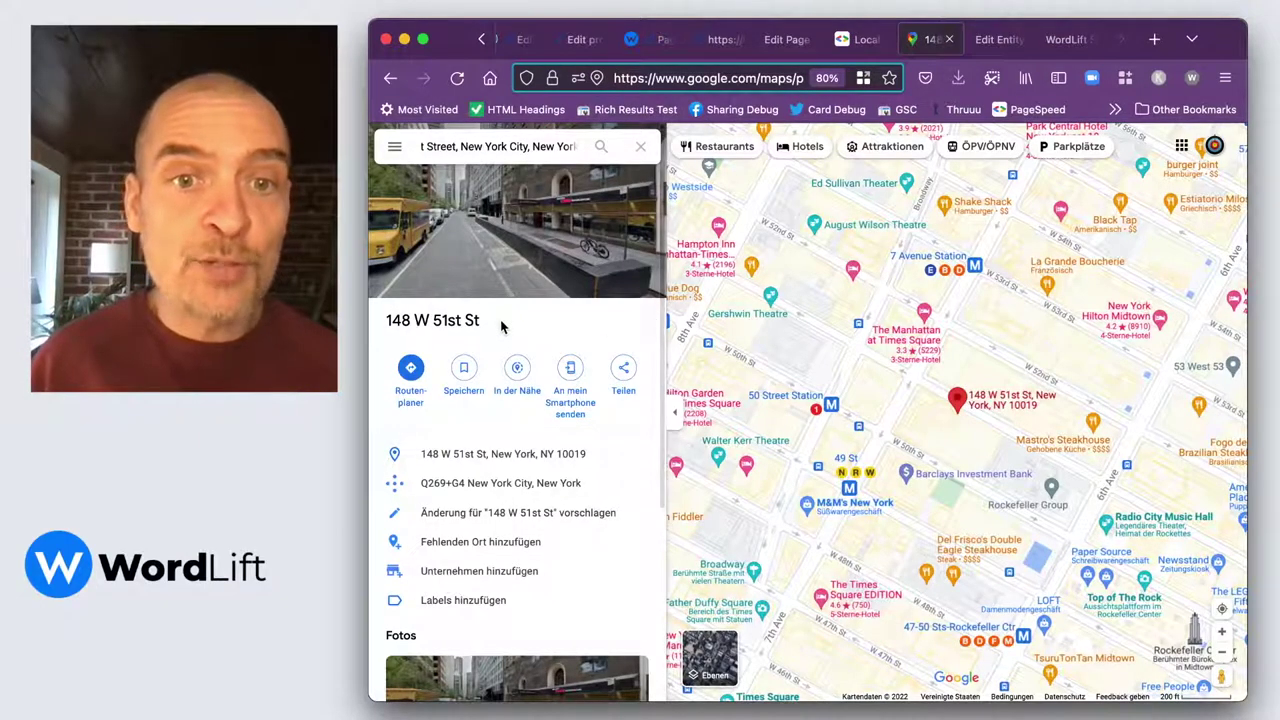
click(658, 80)
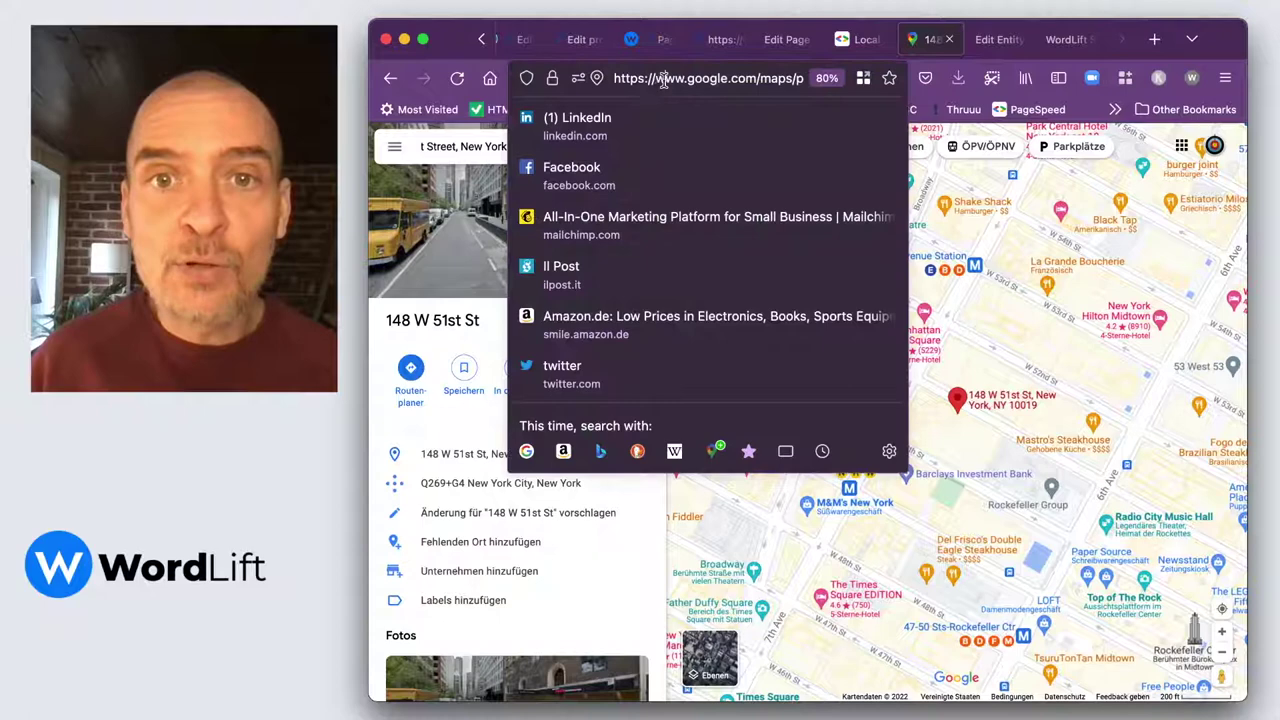
drag(663, 80, 770, 82)
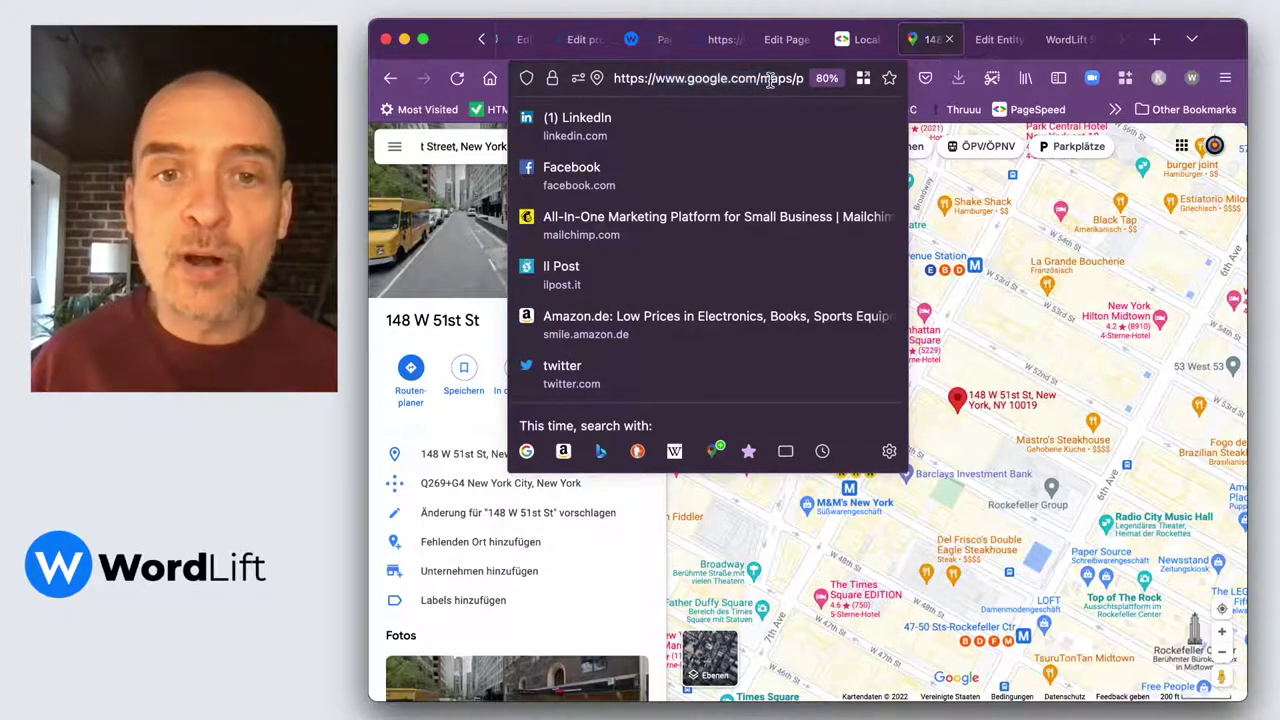
click(585, 568)
triple_click(585, 568)
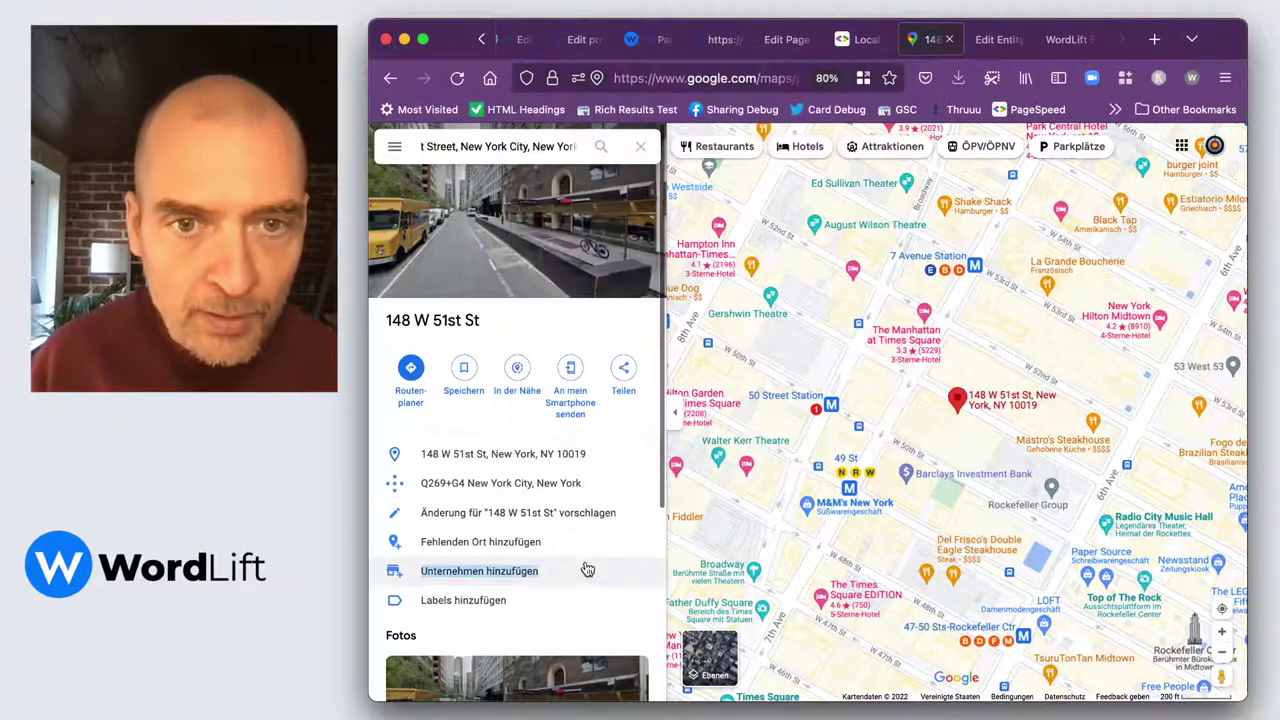
scroll(587, 568, down, 5)
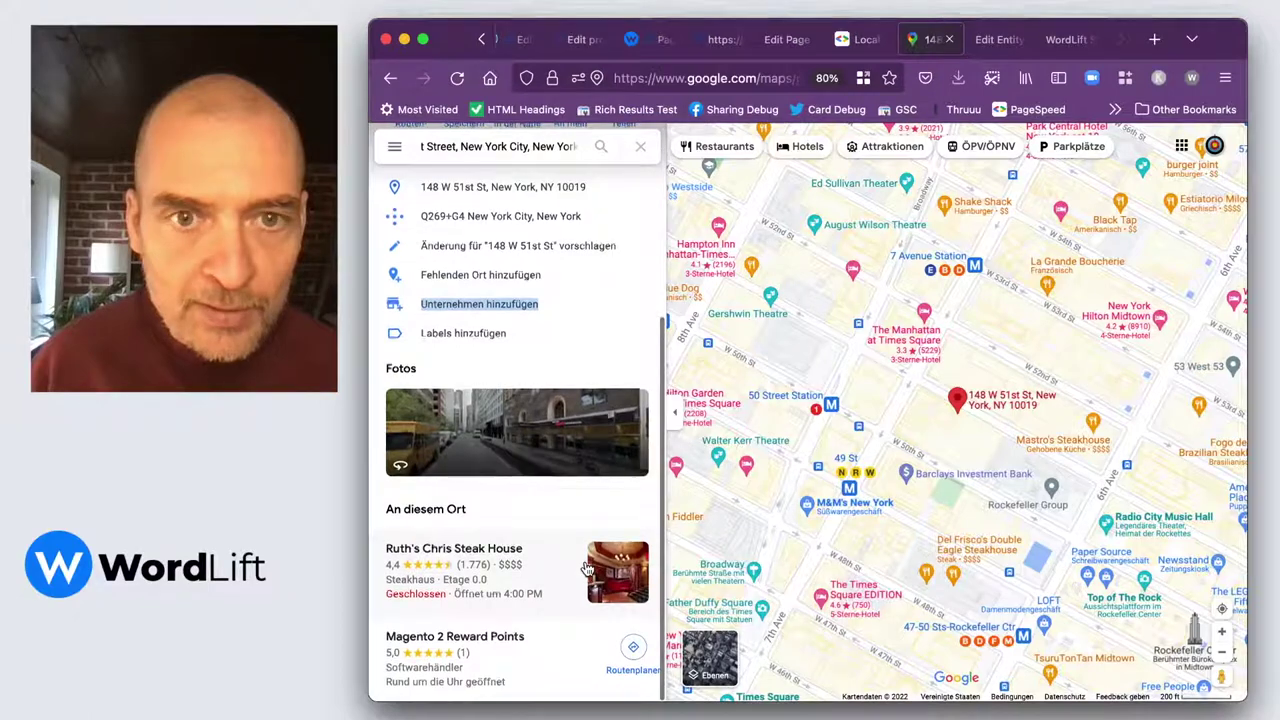
scroll(587, 568, up, 5)
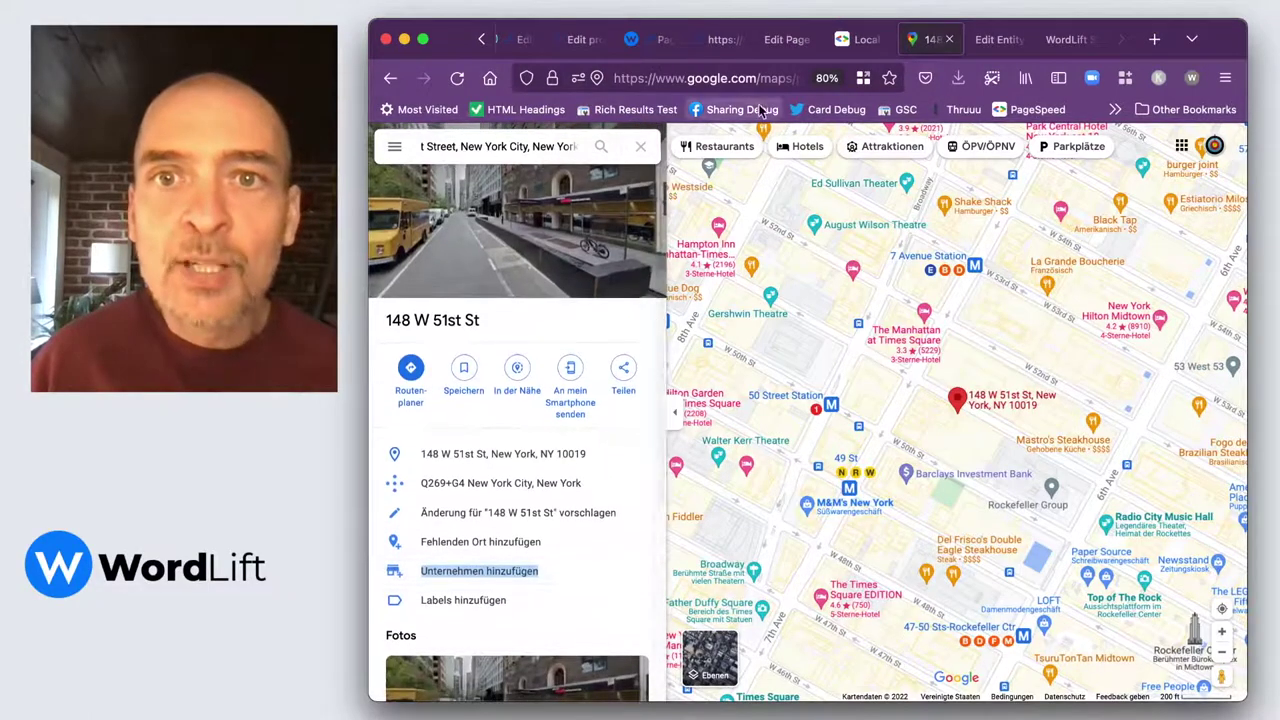
Select and copy latitude 40.7613323 from the Maps web address.
drag(780, 82, 788, 85)
click(735, 79)
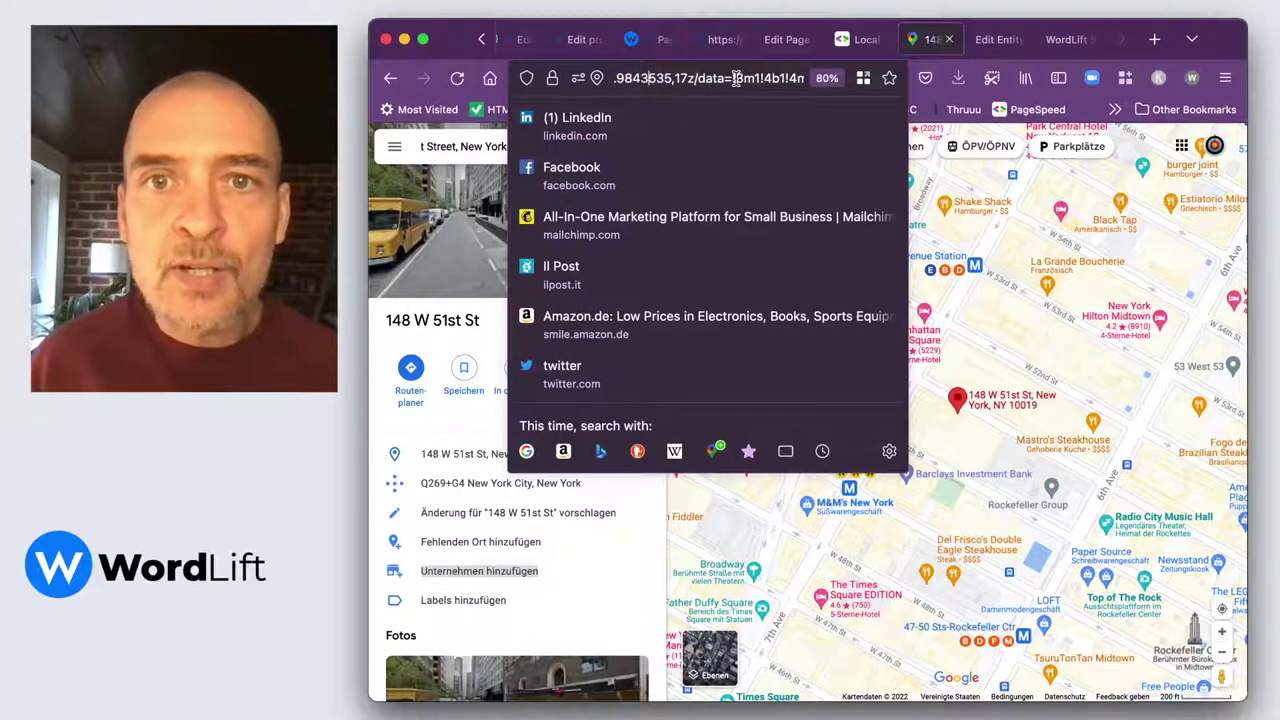
key(Left)
key(Left)
key(Left)
key(Left)
key(Left)
key(Left)
key(Left)
key(Left)
key(Left)
key(Left)
key(Left)
key(Left)
key(Left)
key(Left)
key(Left)
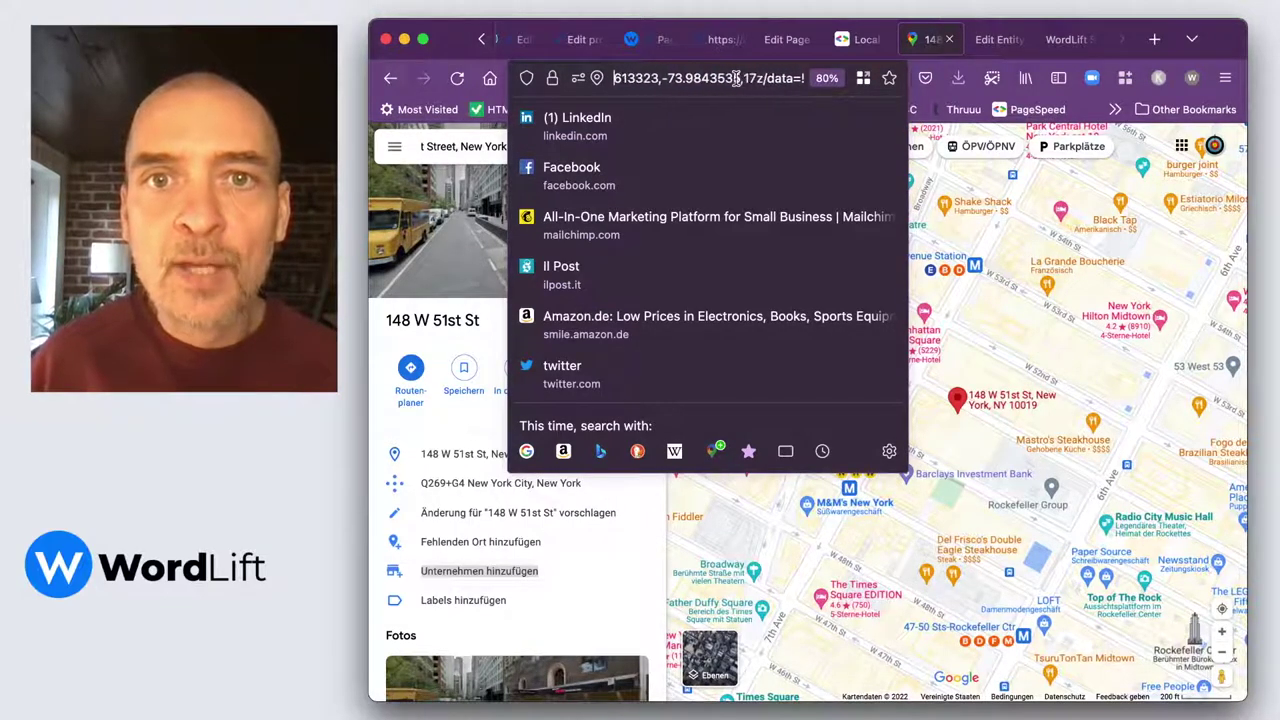
key(Left)
key(Left)
key(Left)
key(Left)
key(Left)
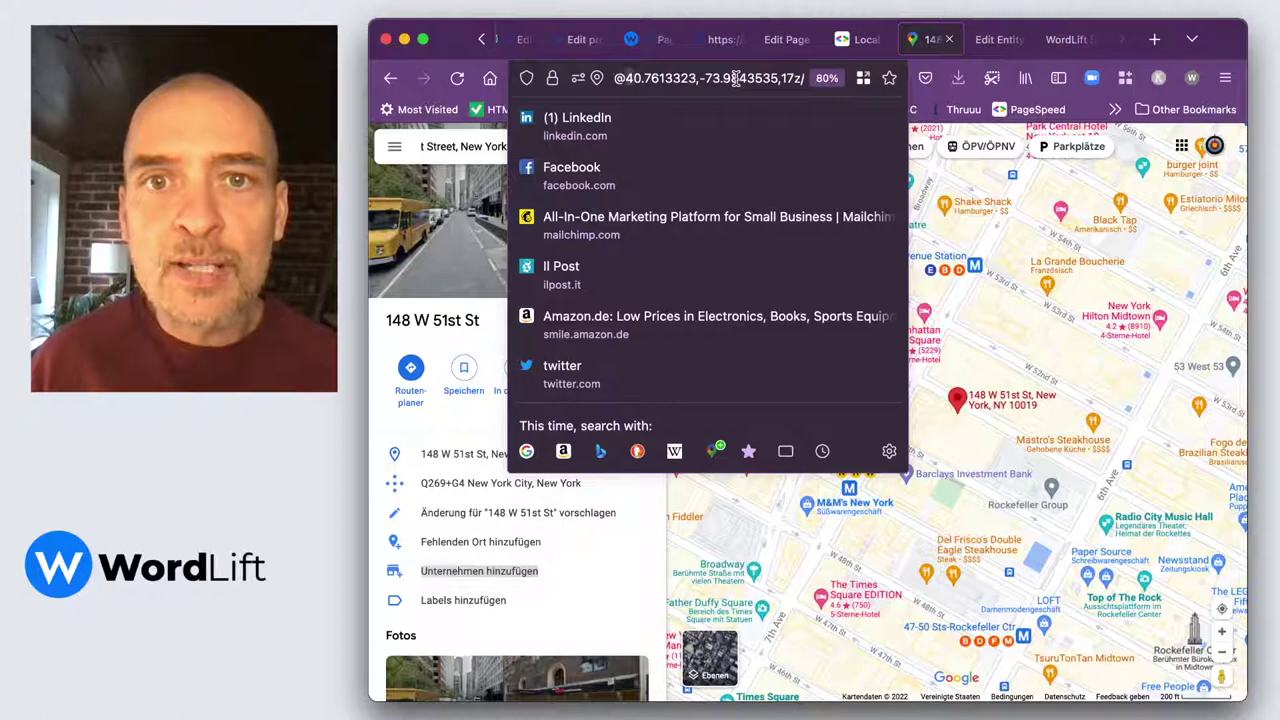
key(shift+Right)
key(shift+Right)
key(shift+Right)
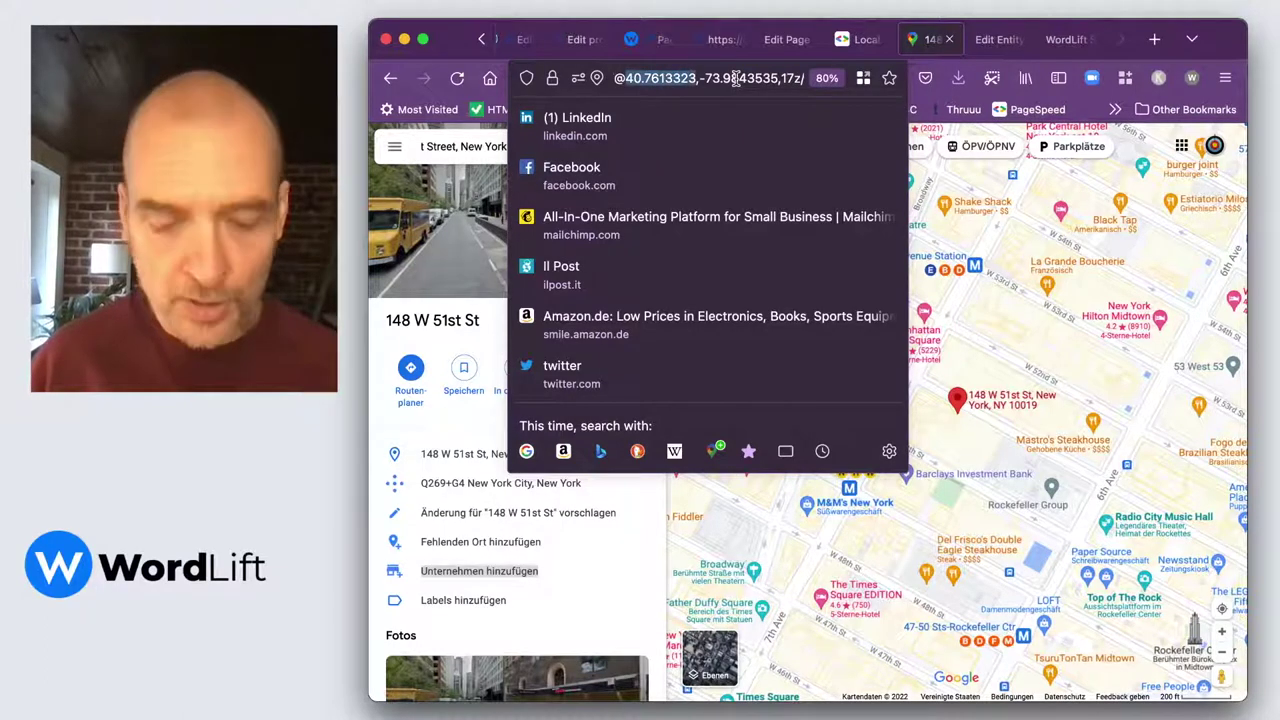
click(800, 42)
Paste latitude 40.7613323 into the Latitude coordinate field.
click(421, 548)
text(40.7613323)
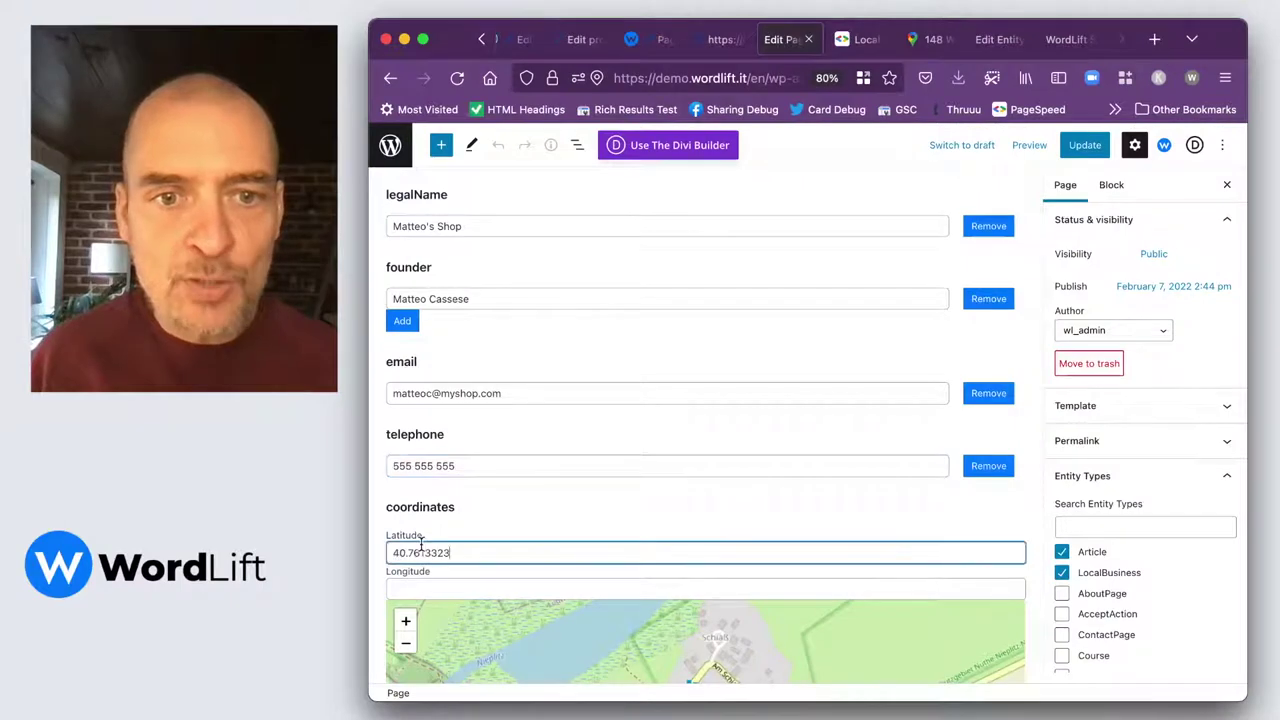
click(862, 39)
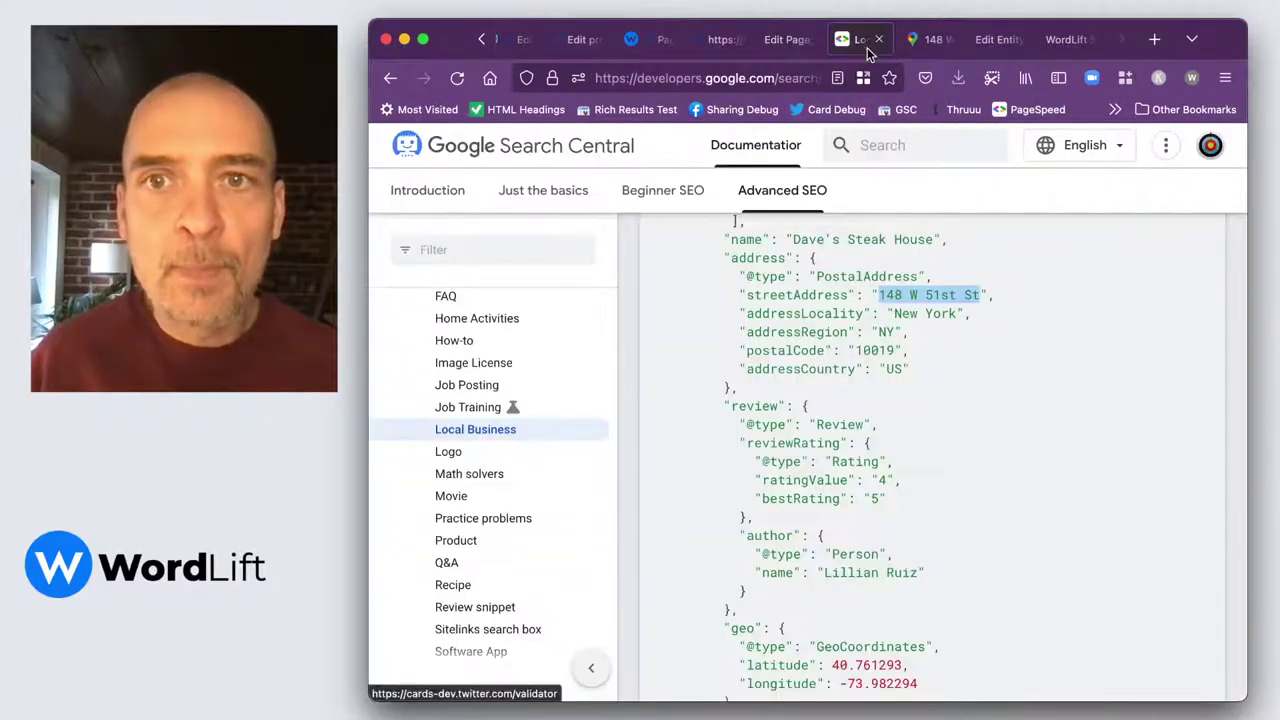
click(929, 40)
Copy longitude -73.9843535 from the Google Maps web address.
click(789, 77)
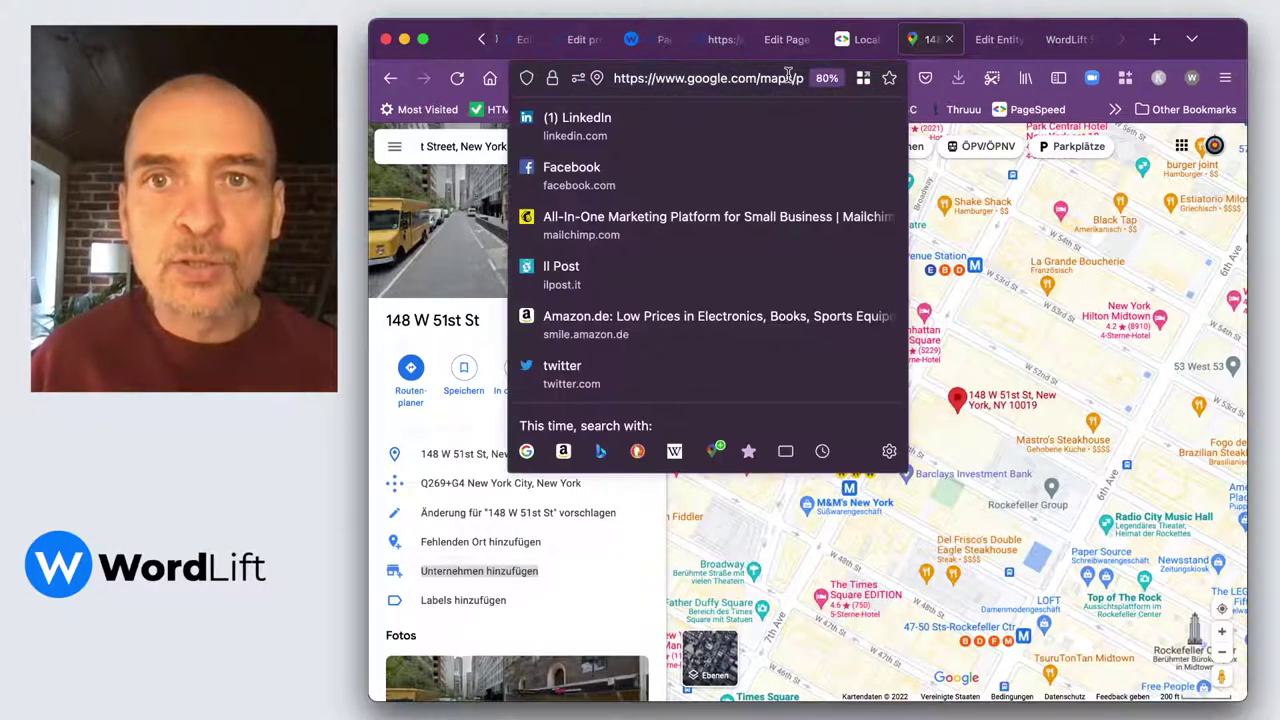
key(Right)
key(Right)
key(Right)
key(Right)
key(Right)
key(Right)
key(Right)
key(Right)
key(Right)
key(Right)
key(Right)
key(Right)
key(Right)
key(Right)
key(Right)
key(Right)
key(Right)
key(Right)
key(Right)
key(Right)
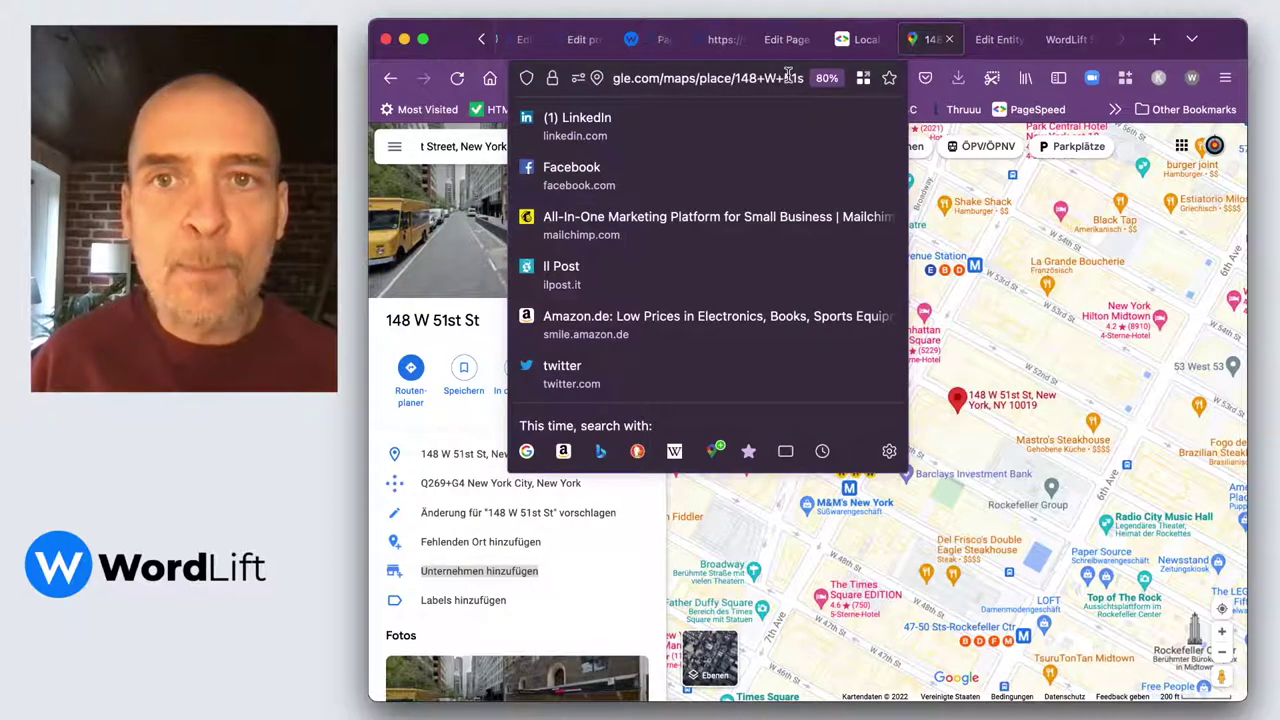
key(Right)
key(Right)
key(Right)
key(Right)
key(Right)
key(Right)
key(Right)
key(Right)
key(Right)
key(Right)
key(Right)
key(Right)
key(Right)
key(Right)
key(Right)
key(Right)
key(Right)
key(Right)
key(Right)
key(Right)
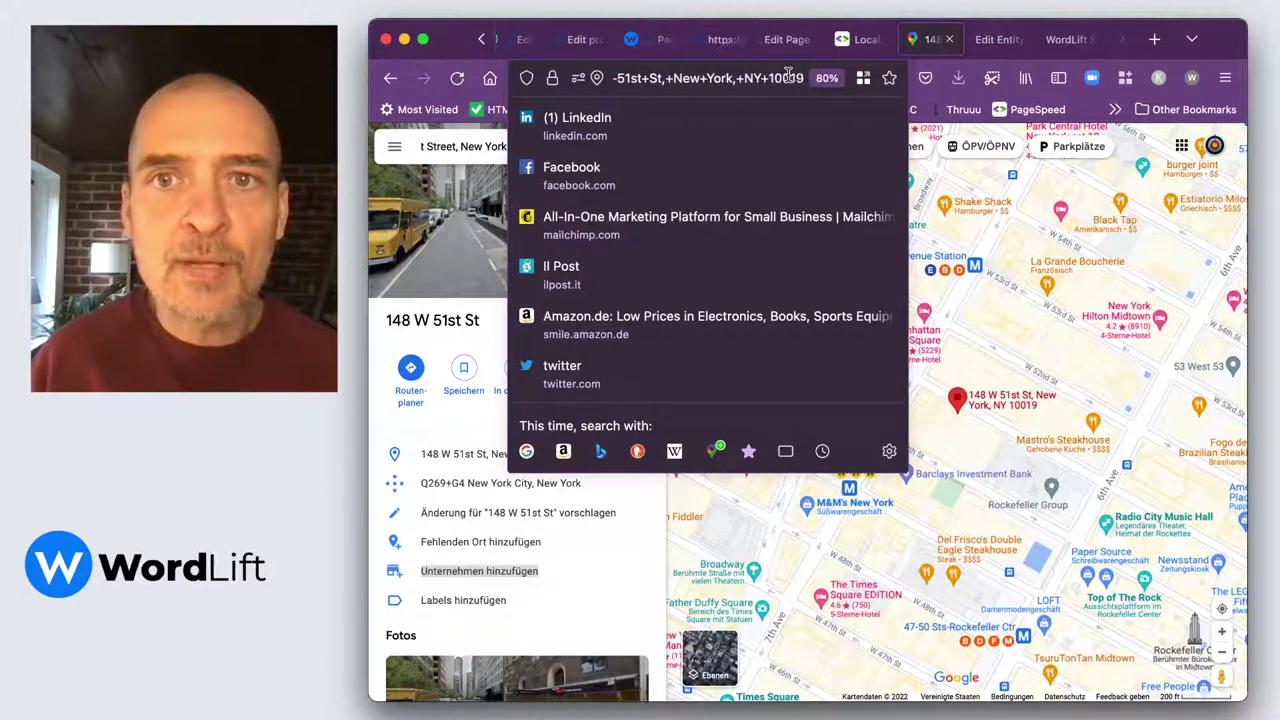
key(Right)
key(Right)
key(Right)
key(Right)
key(Right)
key(Right)
key(Right)
key(Right)
key(Right)
key(Right)
key(Right)
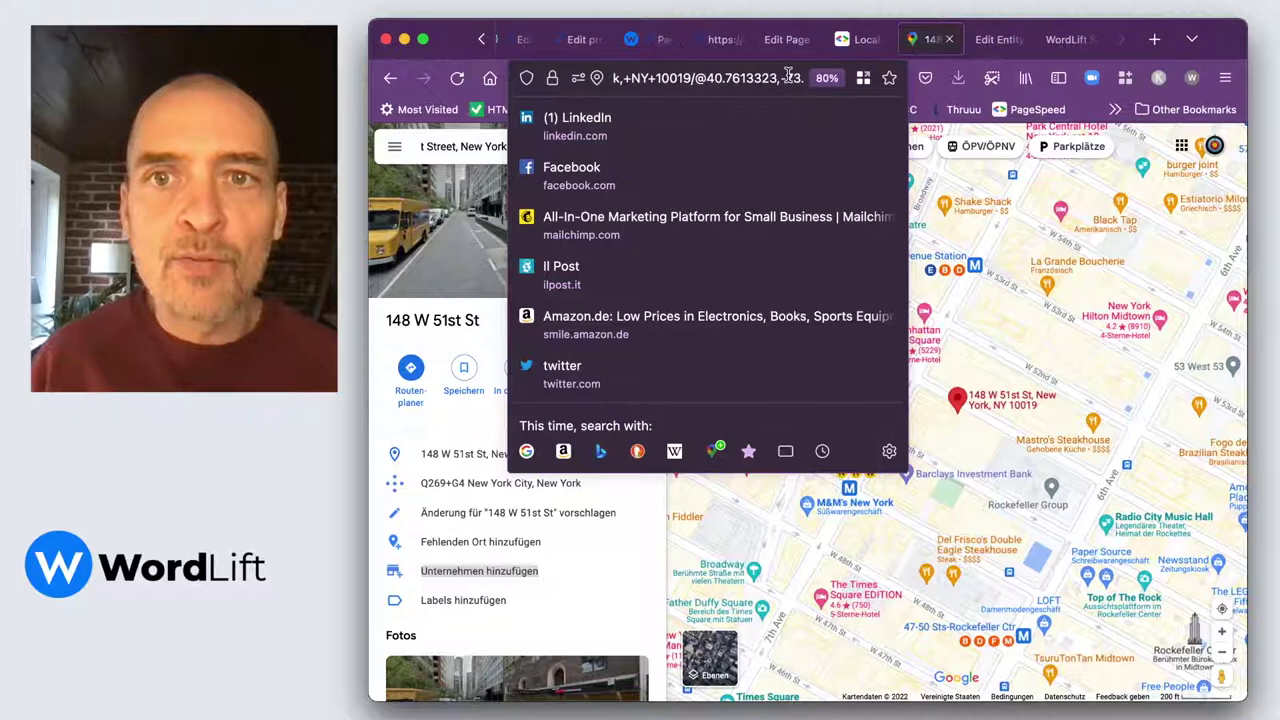
key(Right)
key(Right)
key(Right)
key(shift+Right)
key(shift+Right)
key(shift+Right)
key(shift+Right)
key(shift+Right)
key(shift+Right)
key(shift+Right)
key(shift+Right)
key(shift+Right)
key(shift+Right)
key(shift+Right)
key(shift+Right)
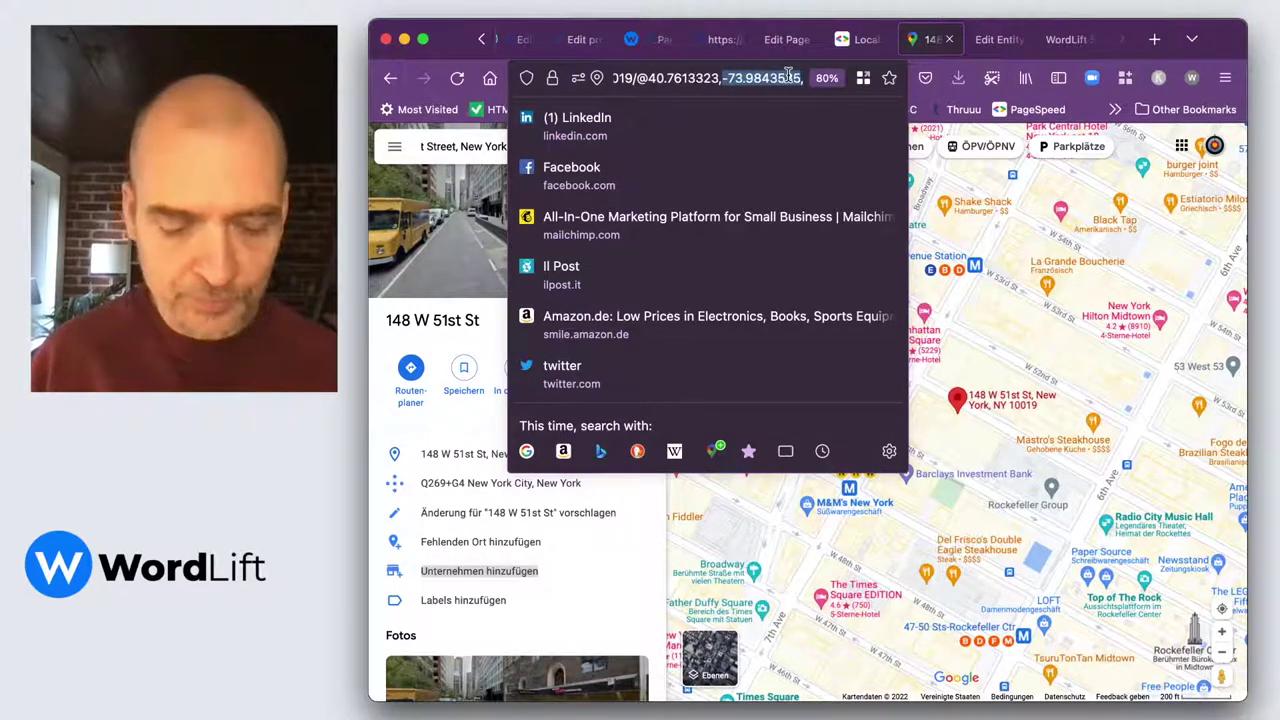
click(795, 42)
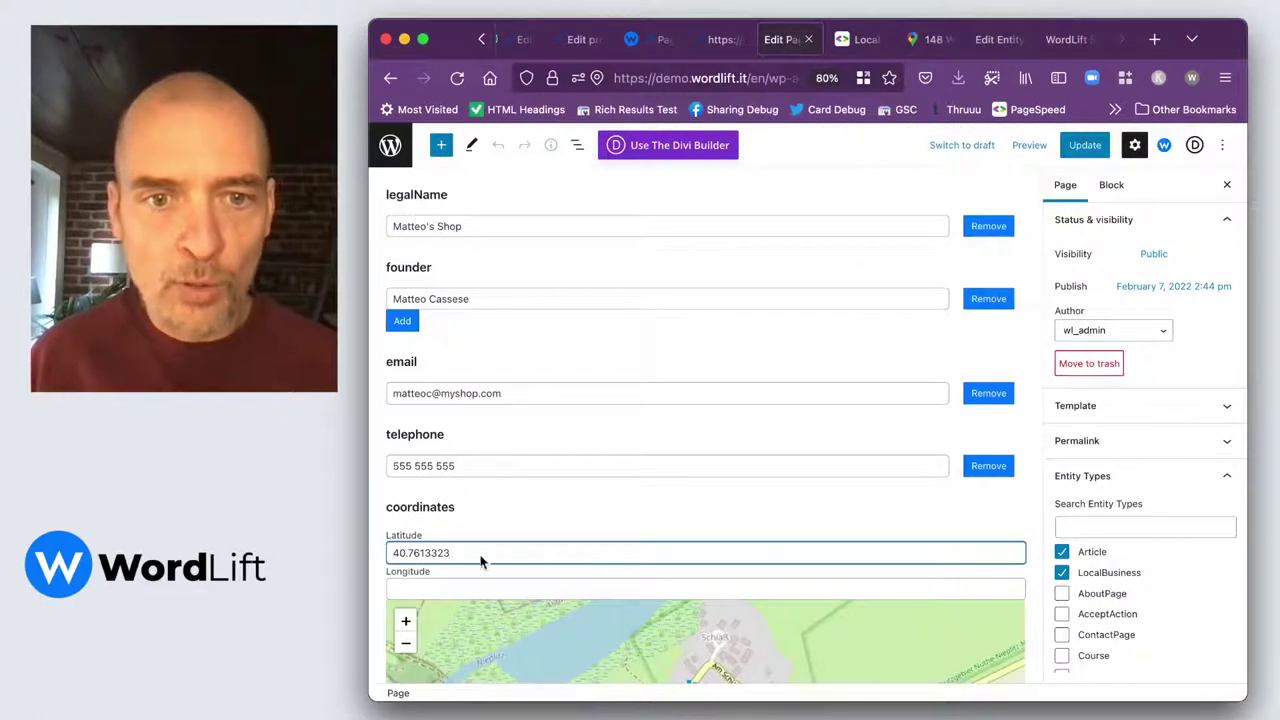
Paste longitude -73.9843535 into the Longitude field and move to streetAddress.
click(440, 589)
text(-73.9843535)
scroll(466, 562, down, 3)
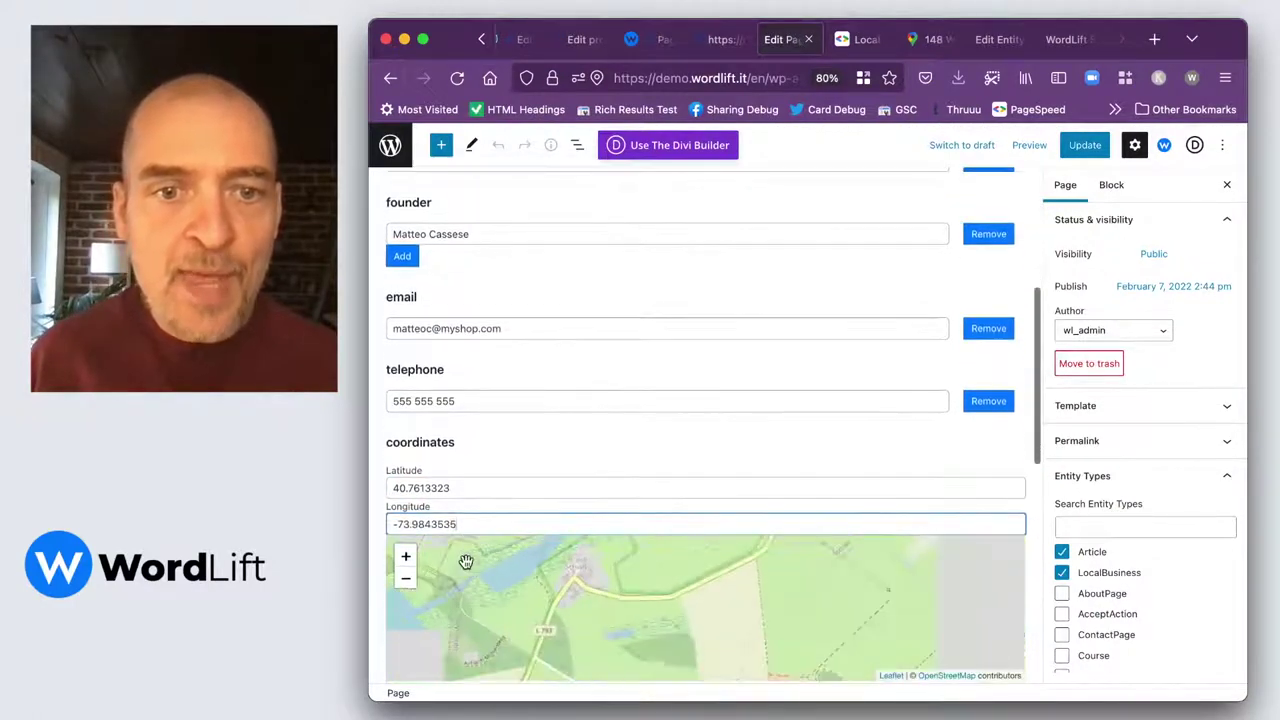
scroll(515, 429, down, 3)
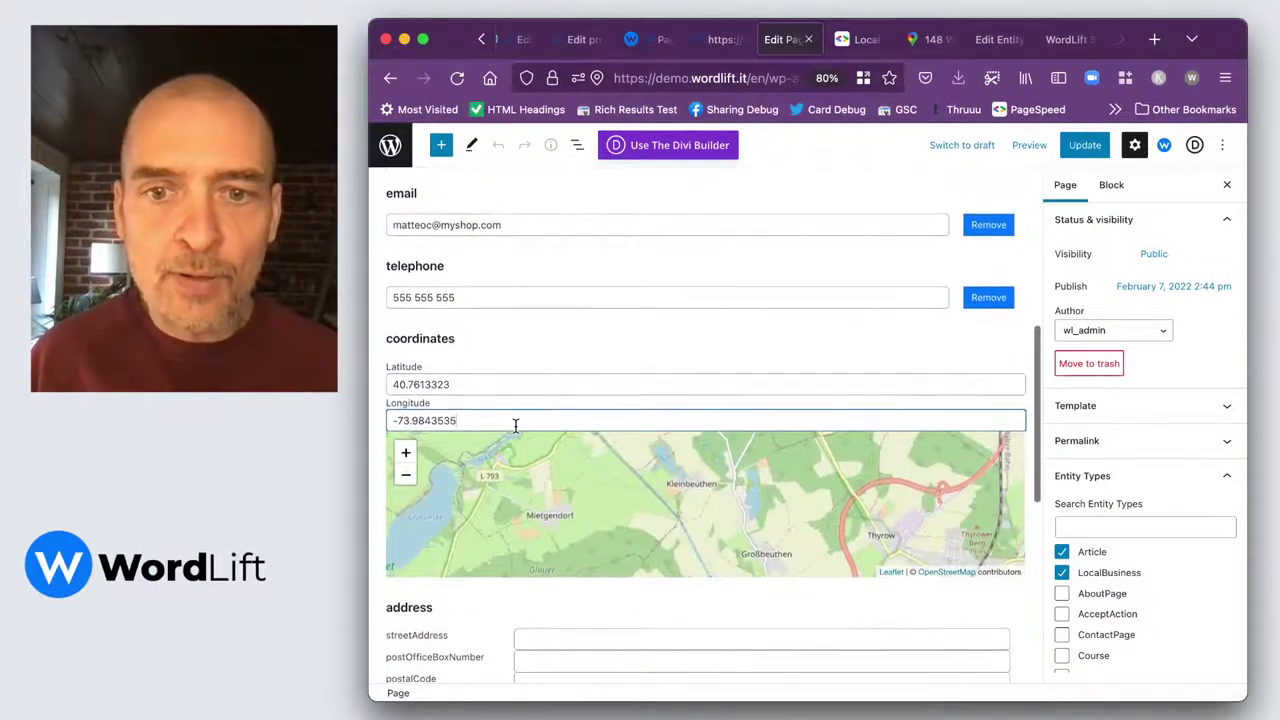
scroll(482, 612, down, 3)
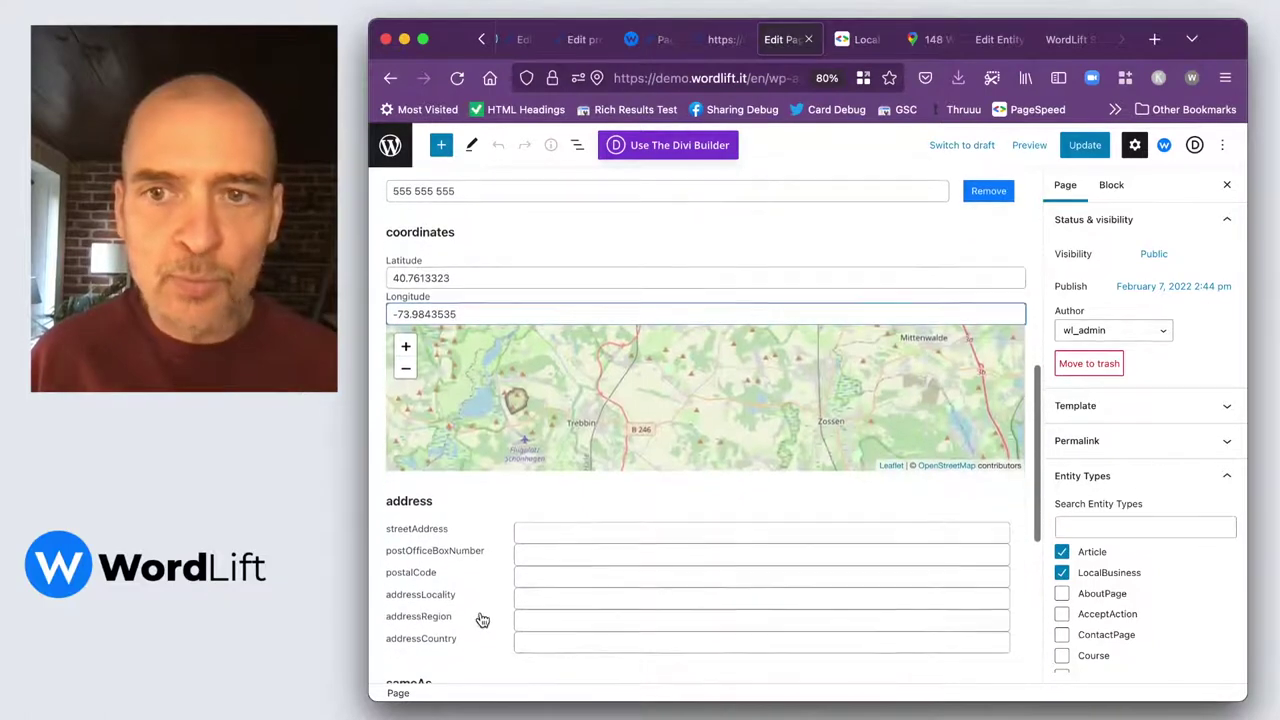
scroll(482, 620, down, 3)
click(539, 426)
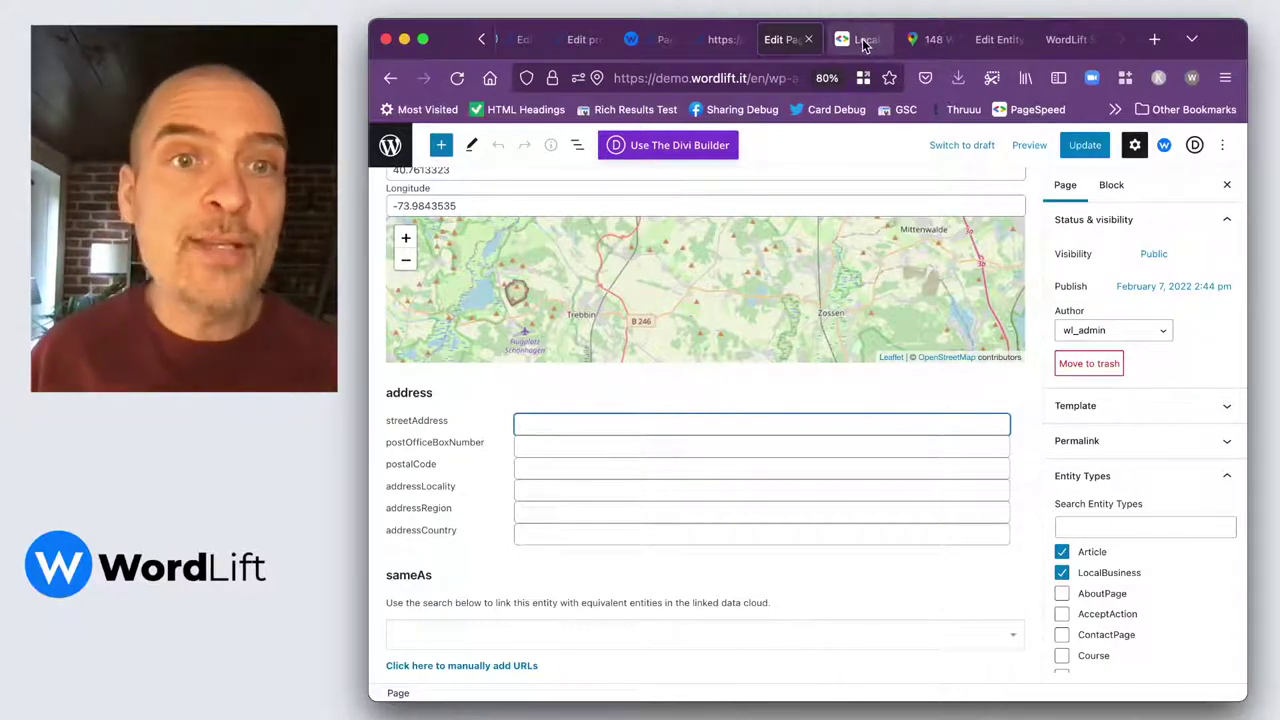
Scroll the Local Business guide to the Dave's Steak House JSON-LD address block with 148 W 51st St.
click(866, 42)
scroll(637, 390, up, 20)
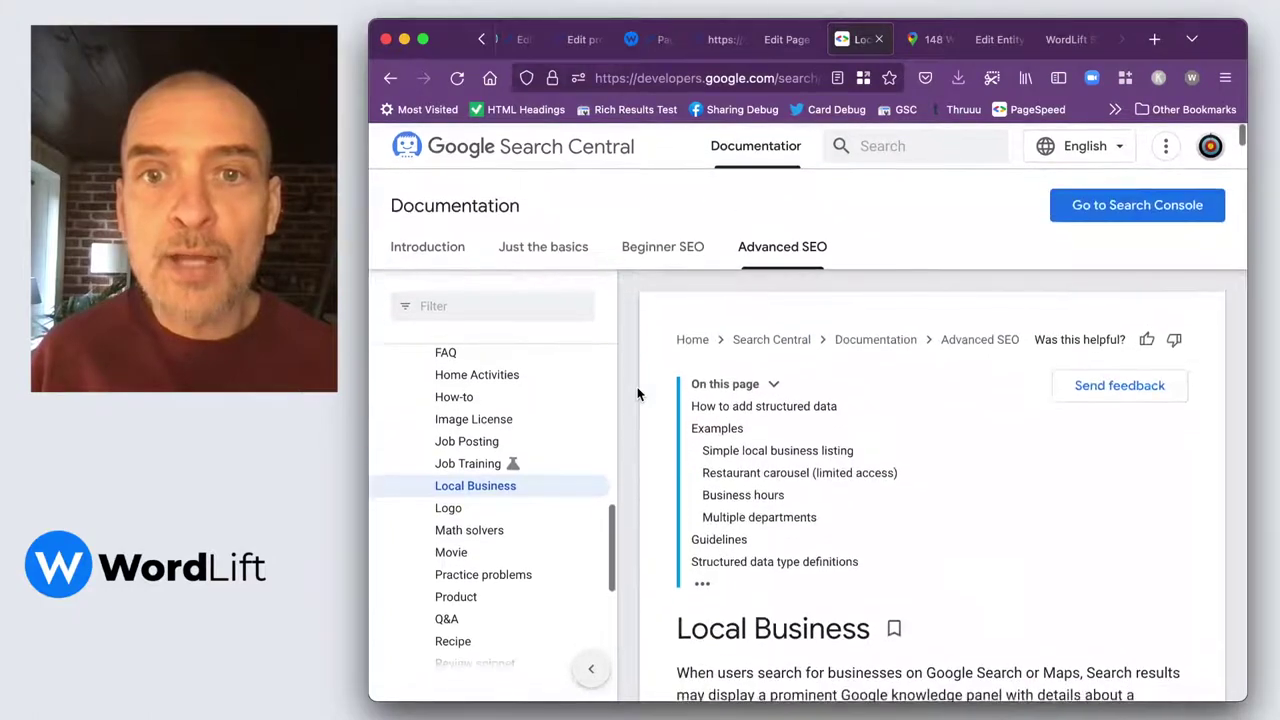
scroll(841, 538, down, 1)
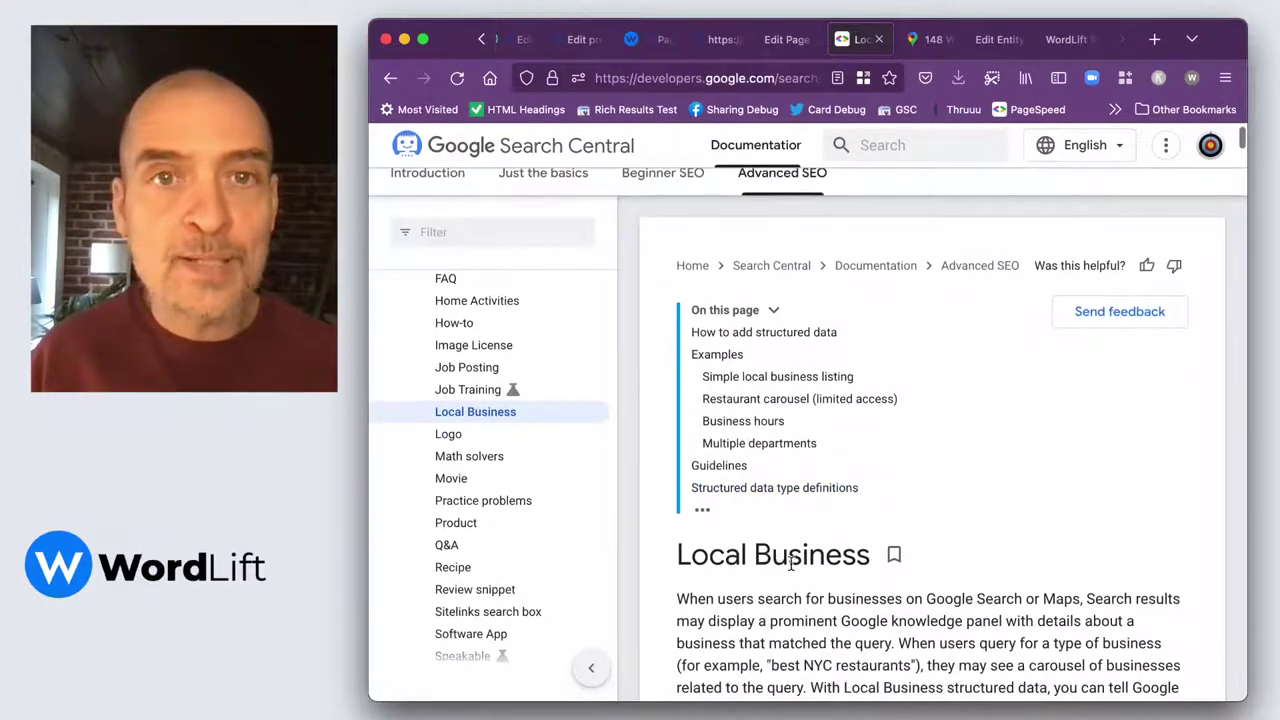
scroll(796, 572, down, 15)
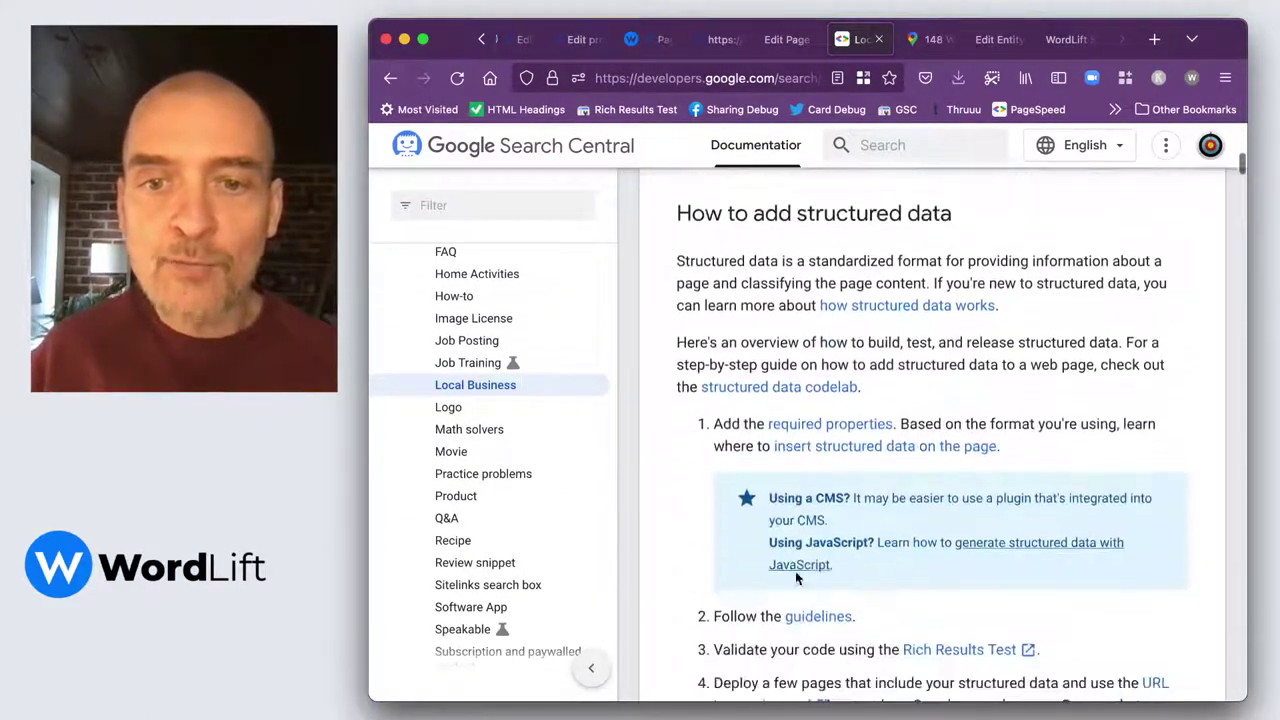
scroll(797, 575, down, 15)
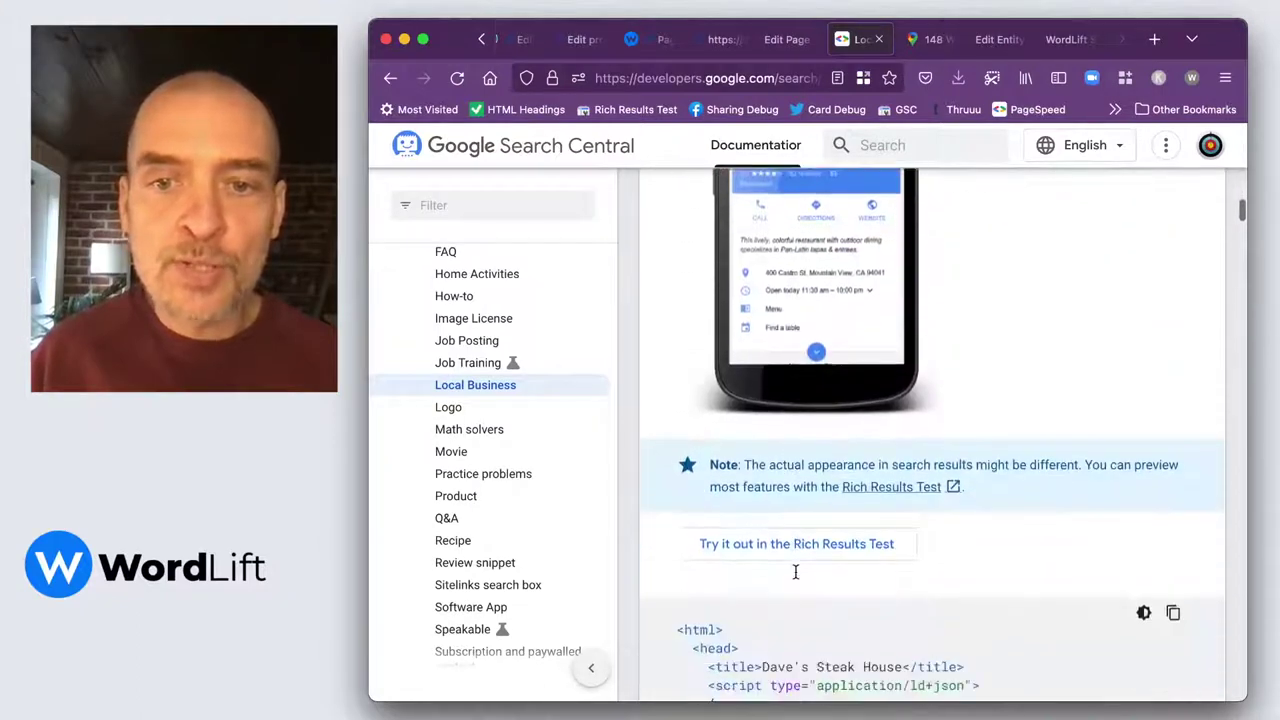
scroll(796, 572, down, 6)
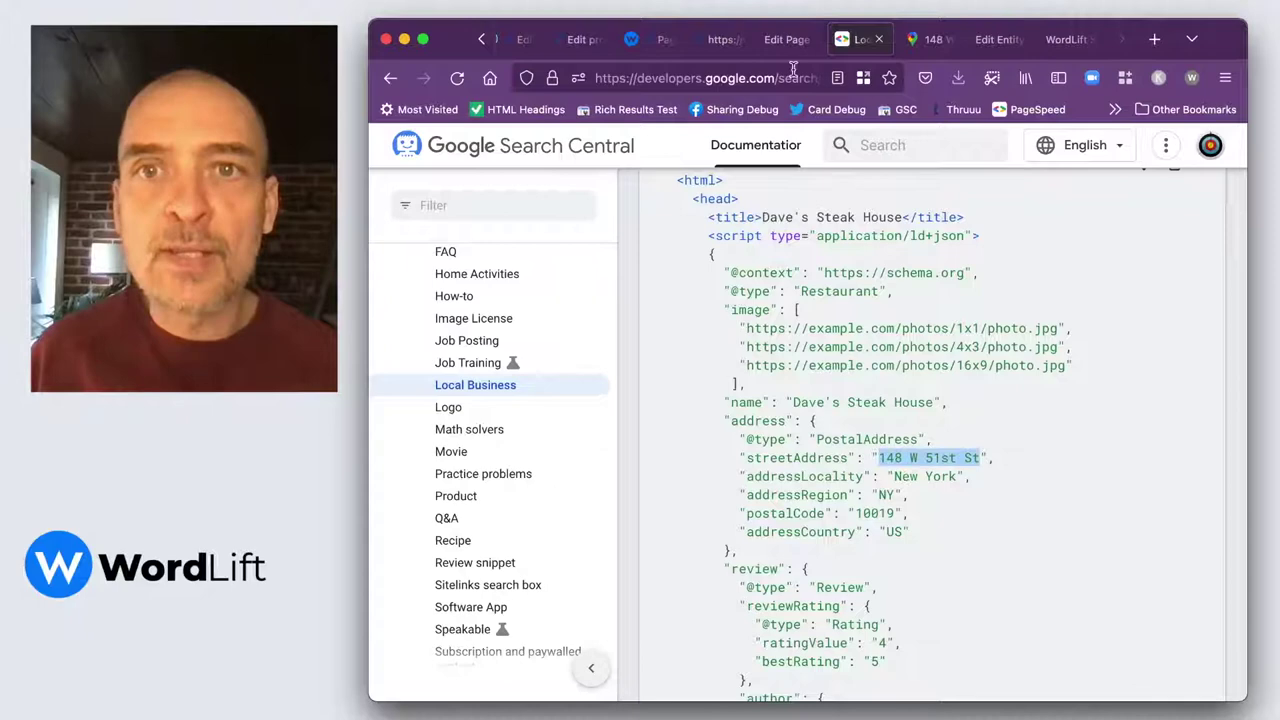
Fill streetAddress with 148 W 51st St and postalCode with 10019 from the example.
click(783, 40)
text(148 W 51st St)
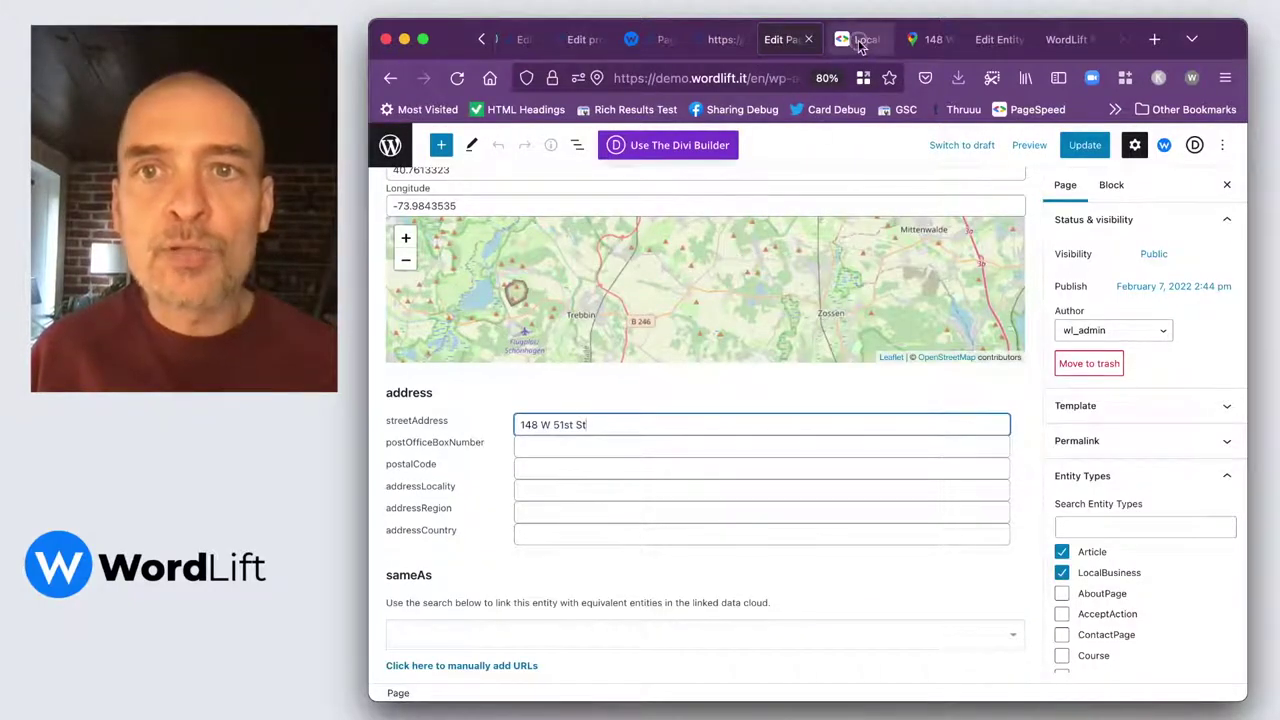
click(858, 39)
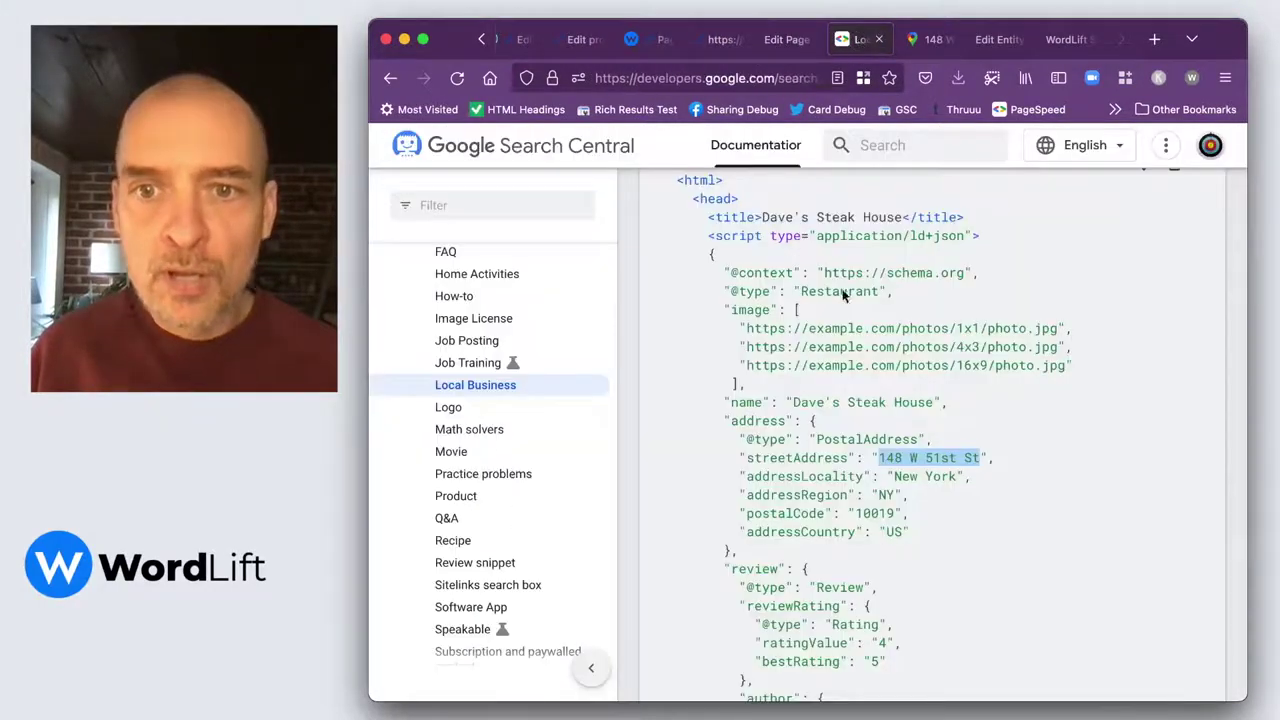
double_click(870, 512)
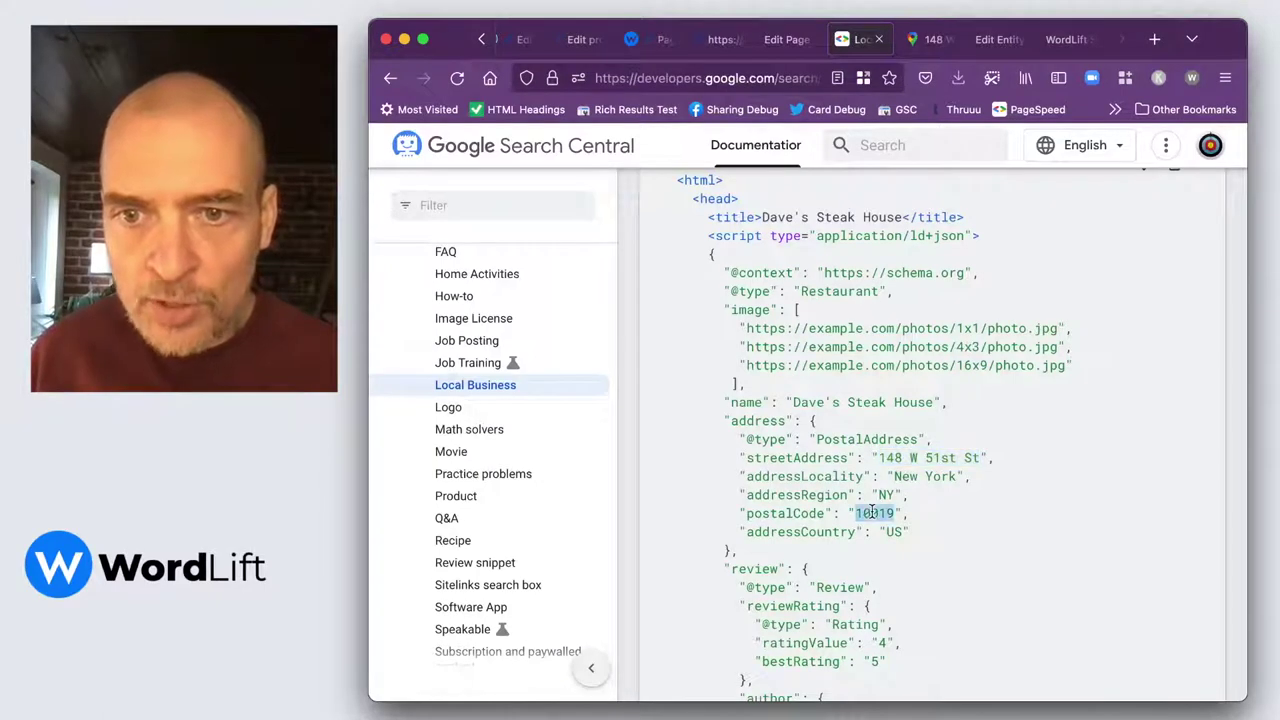
click(720, 42)
click(785, 45)
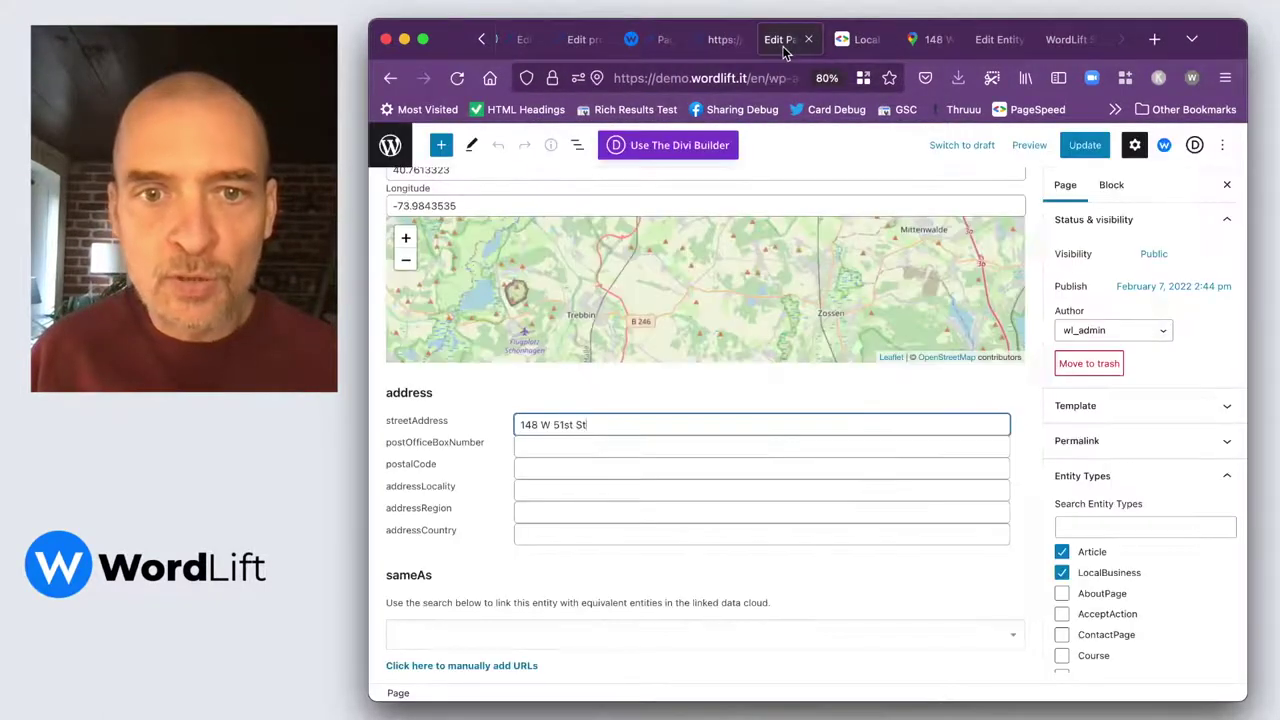
click(551, 466)
text(148 W 51st St)
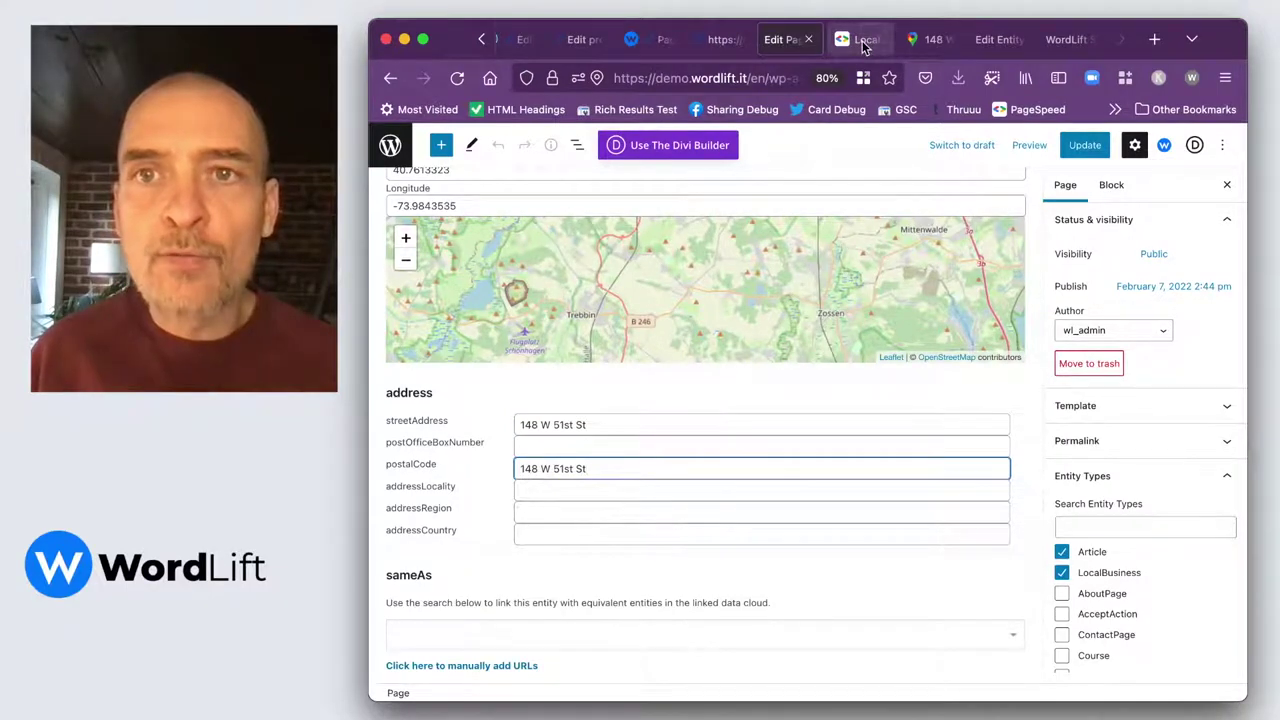
Copy the locality New York from the example into addressLocality.
click(865, 40)
scroll(858, 455, down, 1)
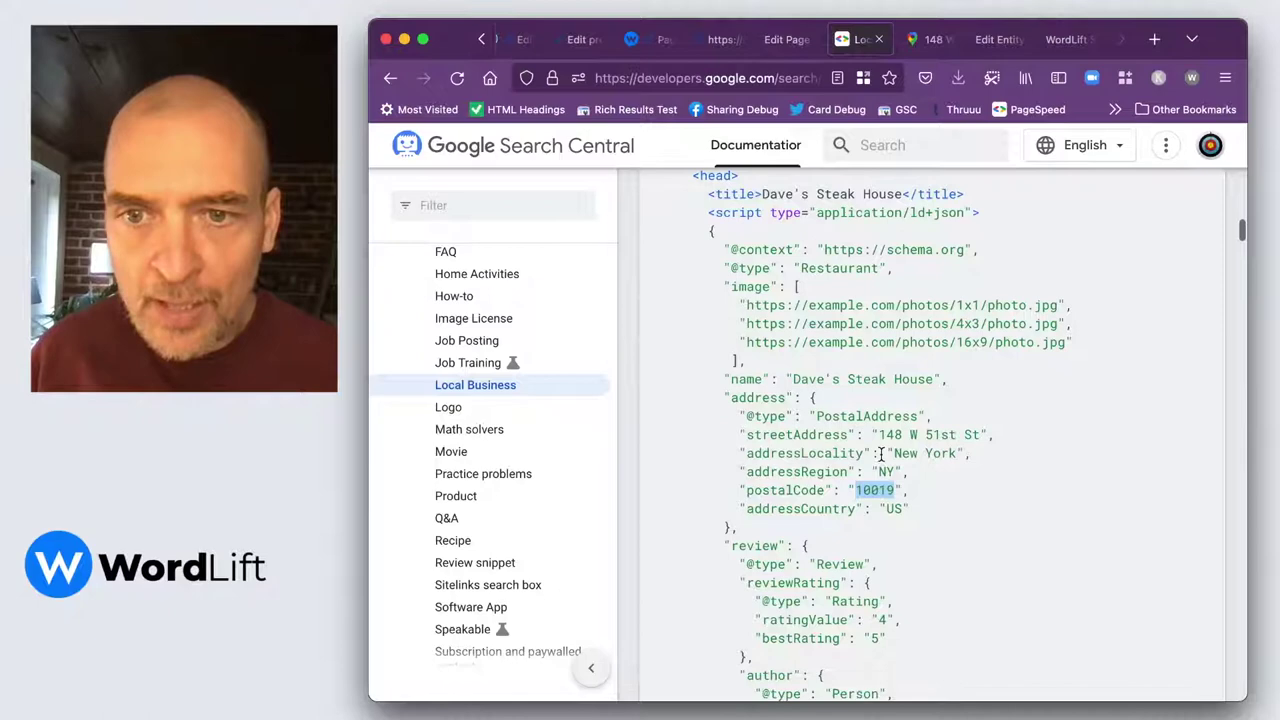
drag(892, 454, 963, 453)
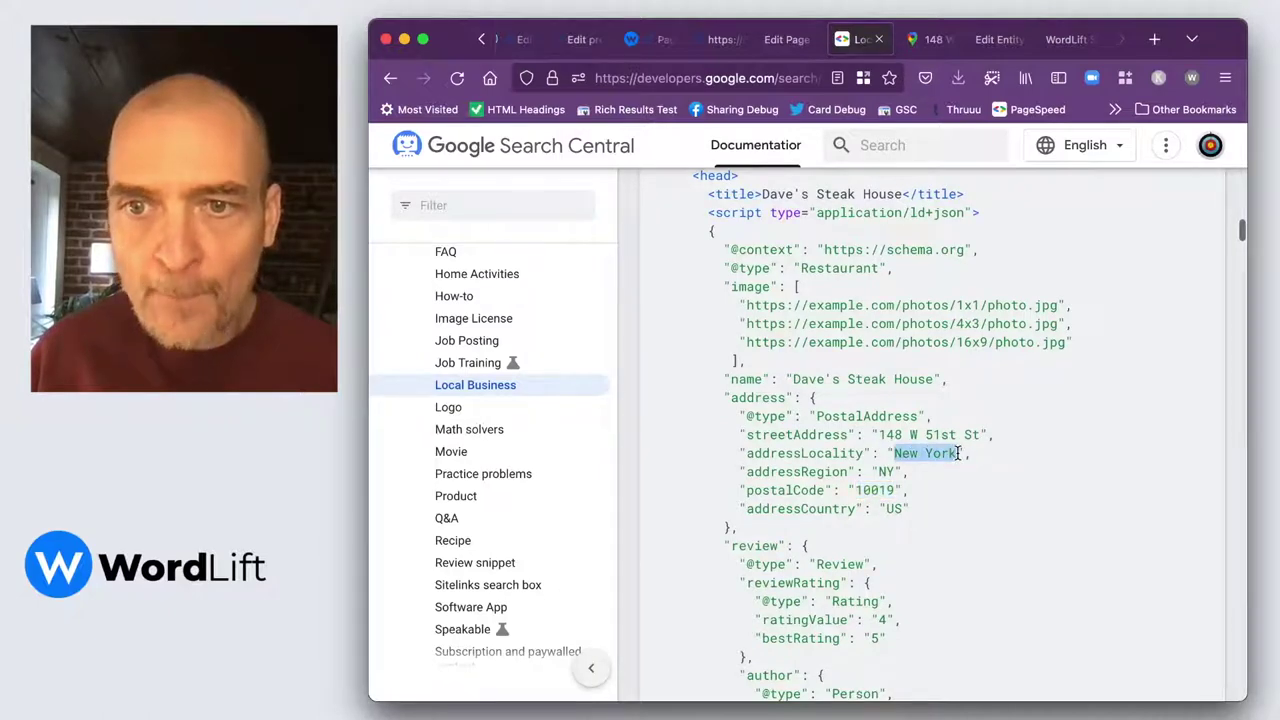
click(780, 40)
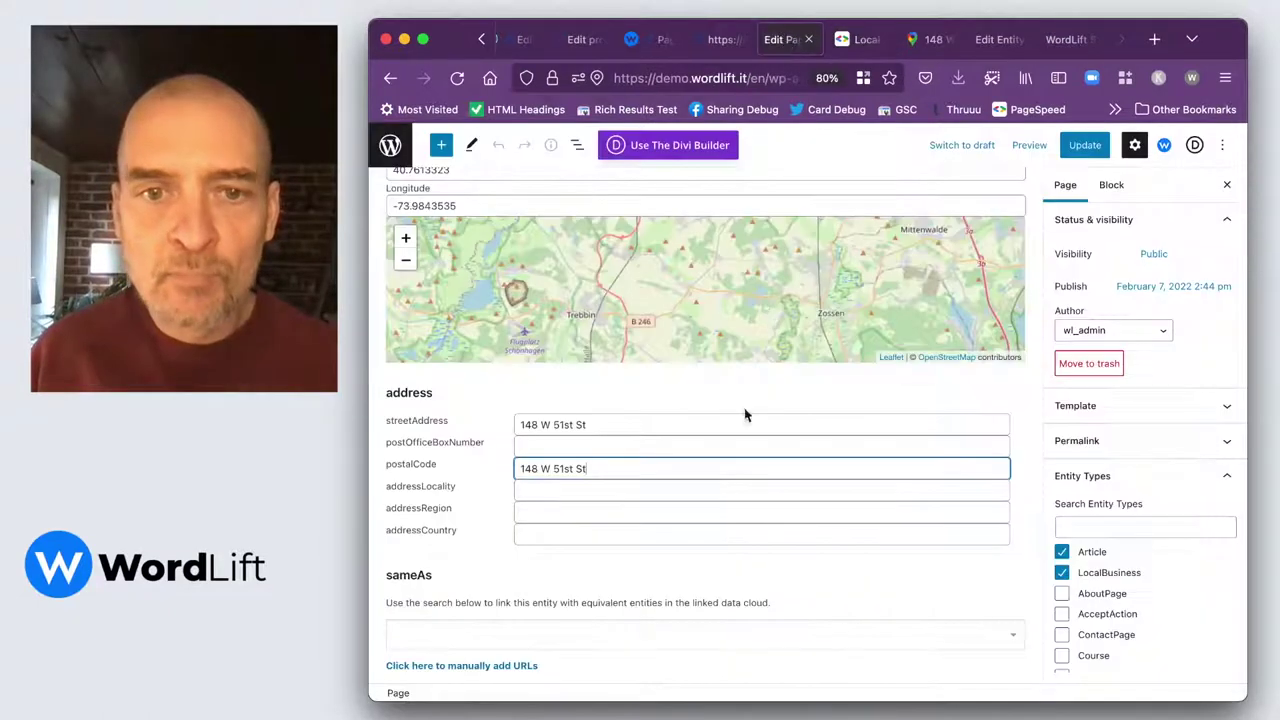
click(522, 486)
text(148 W 51st St)
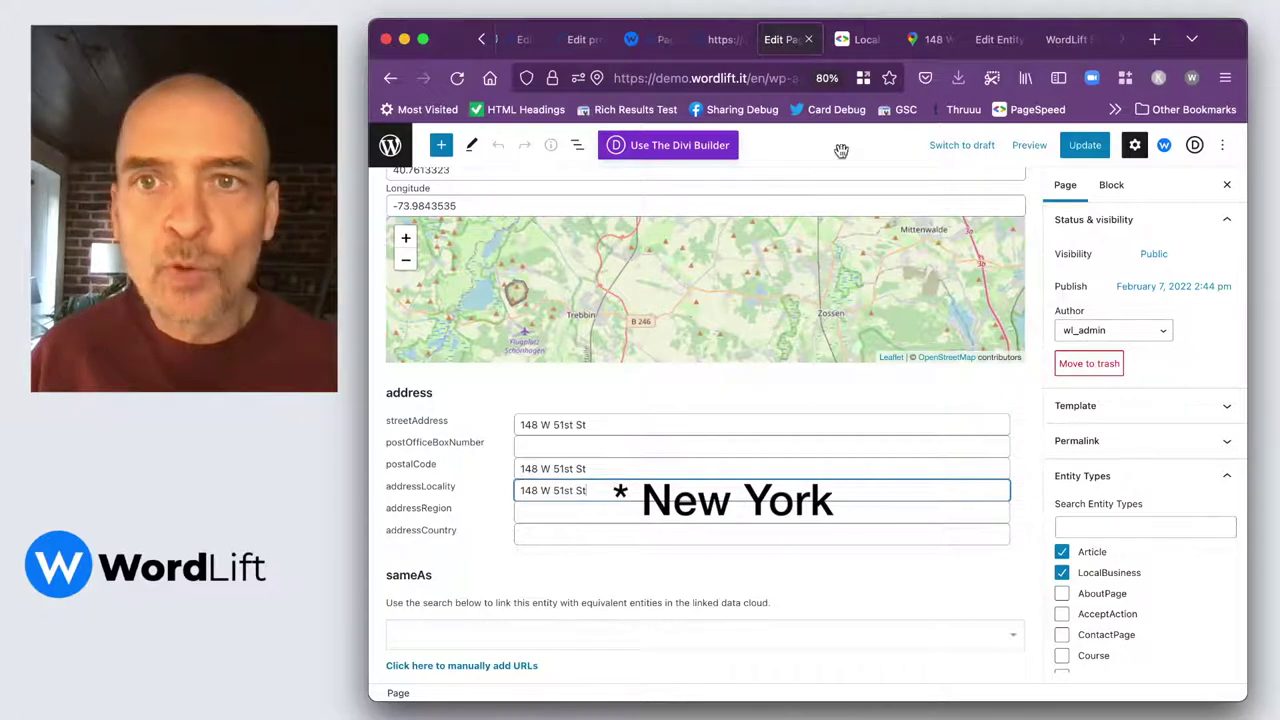
Set addressRegion to NY and addressCountry to US.
click(858, 40)
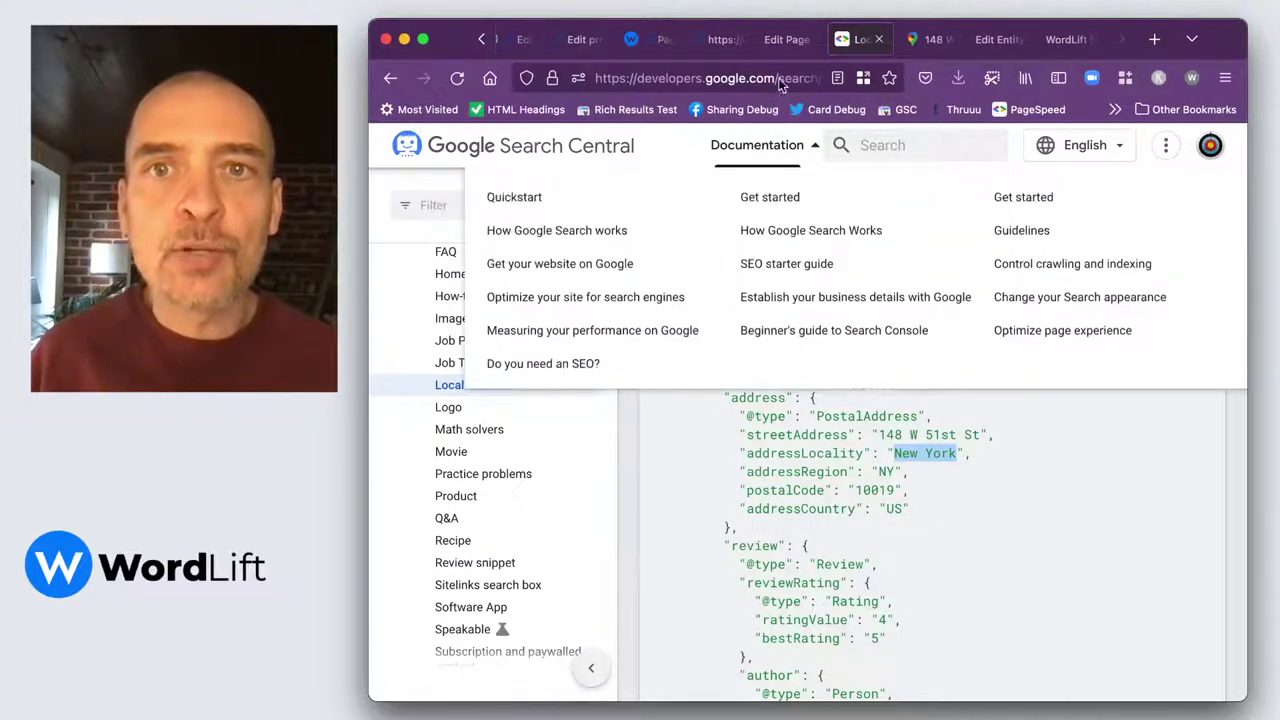
click(784, 40)
click(537, 514)
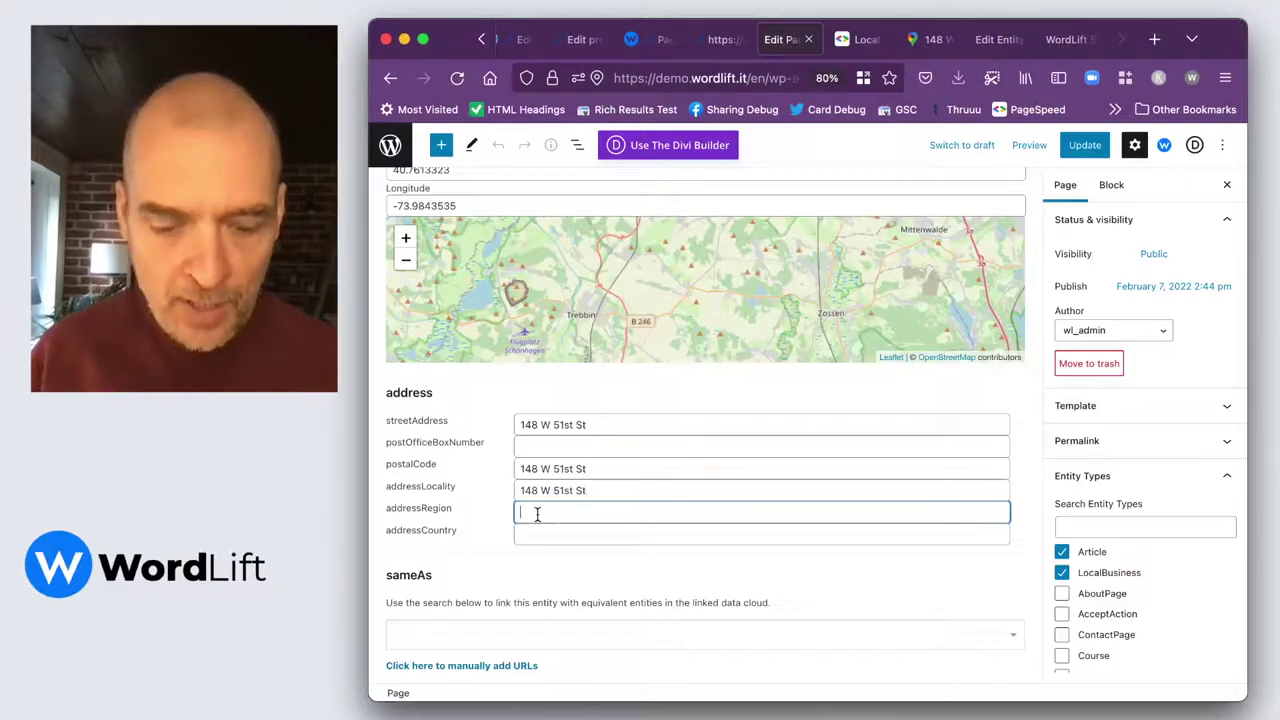
key(Tab)
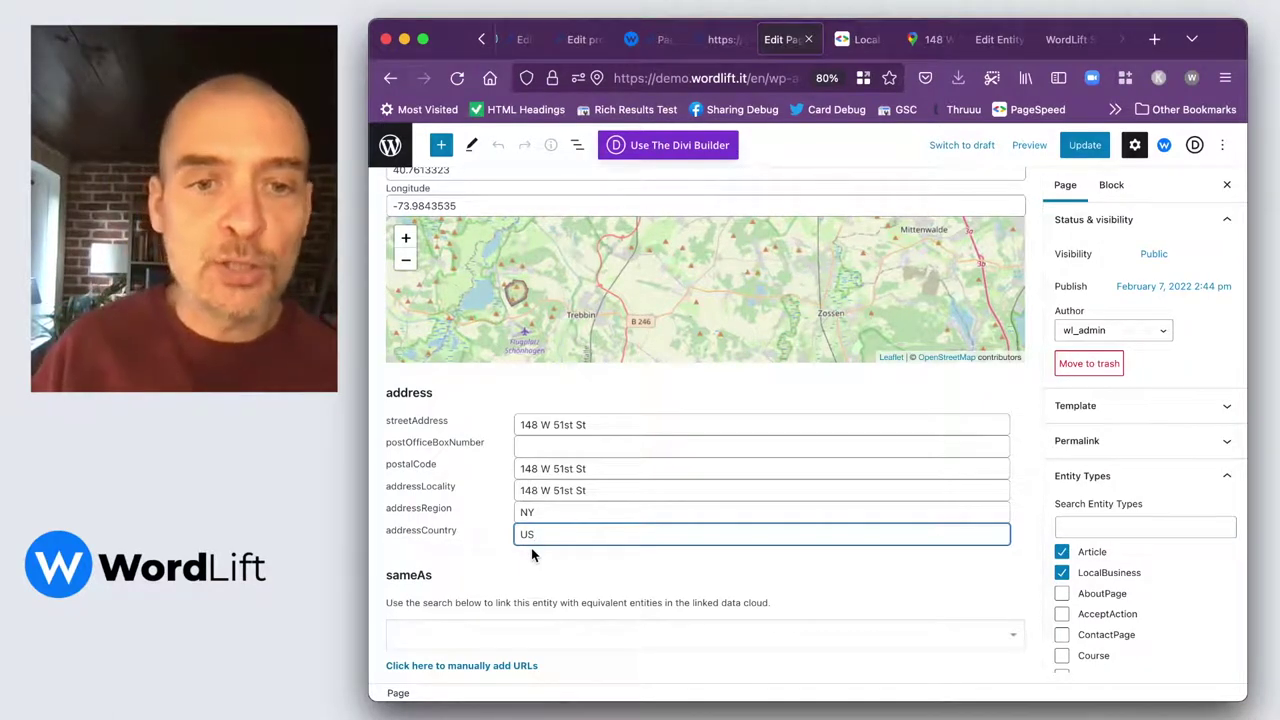
scroll(532, 556, down, 2)
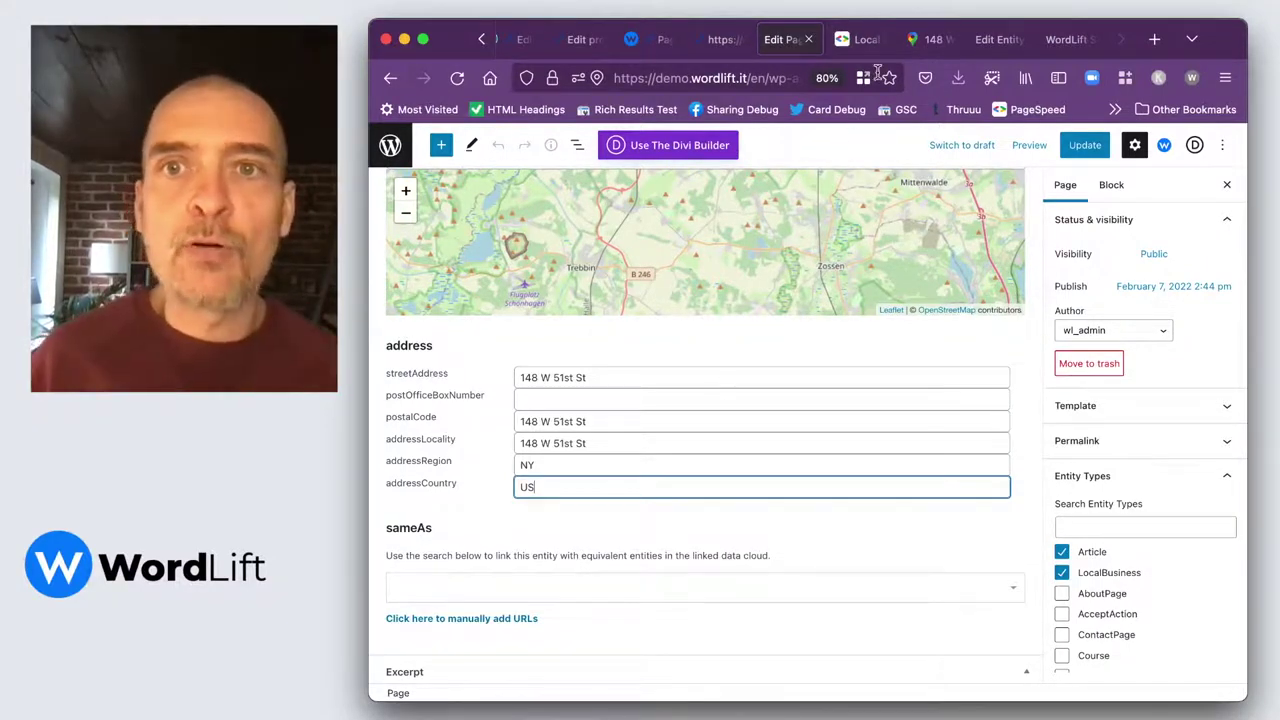
Search Google for 'tripadvisor shop' and open the official Tripadvisor site.
click(1074, 44)
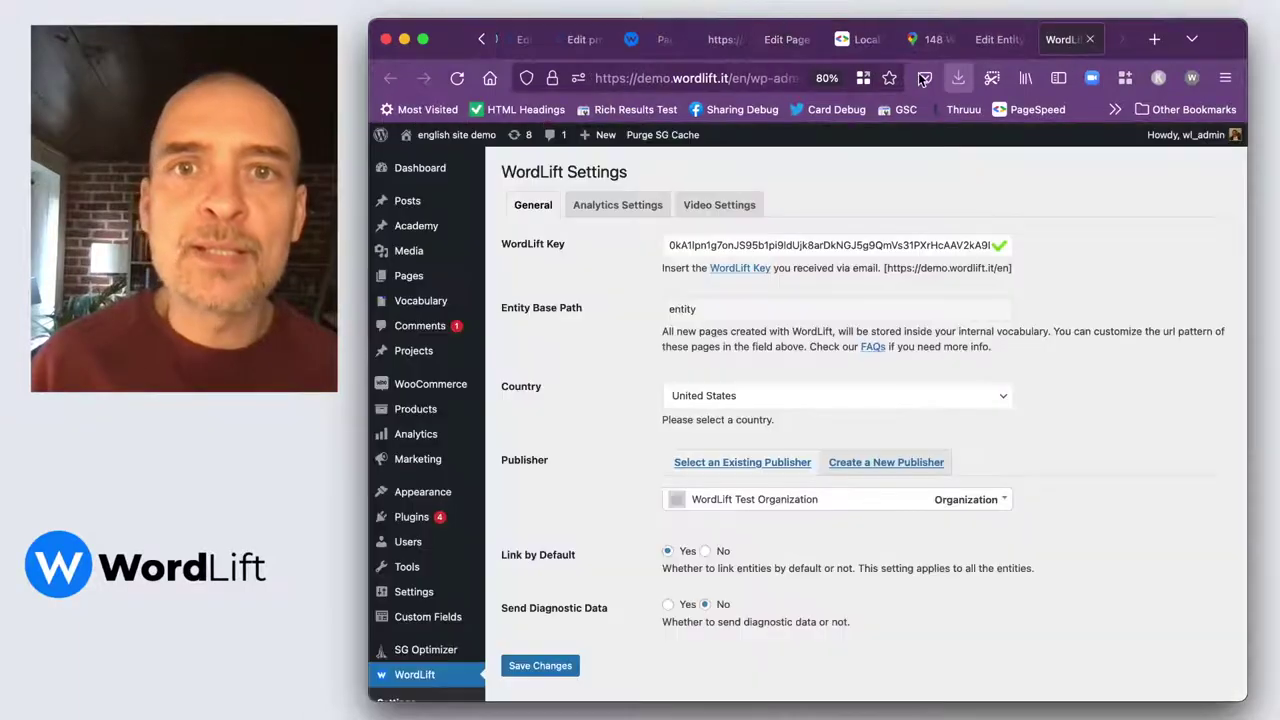
click(753, 81)
text(trip)
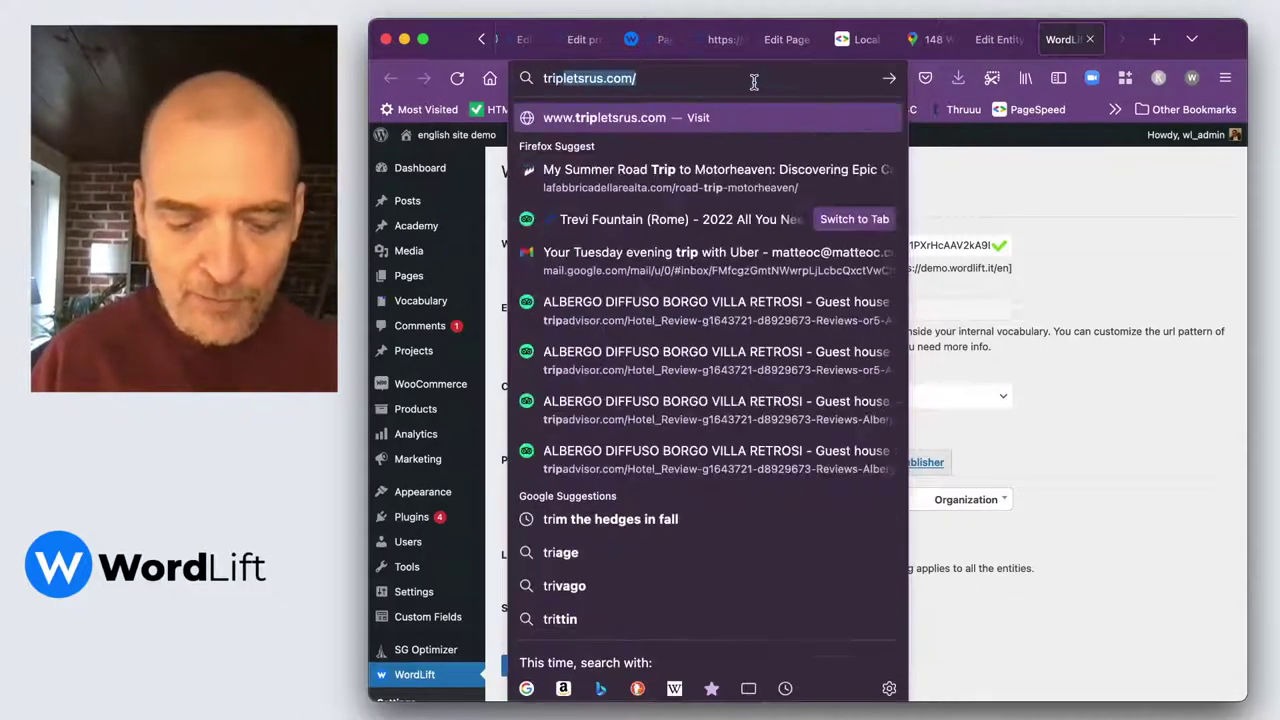
text(advisor)
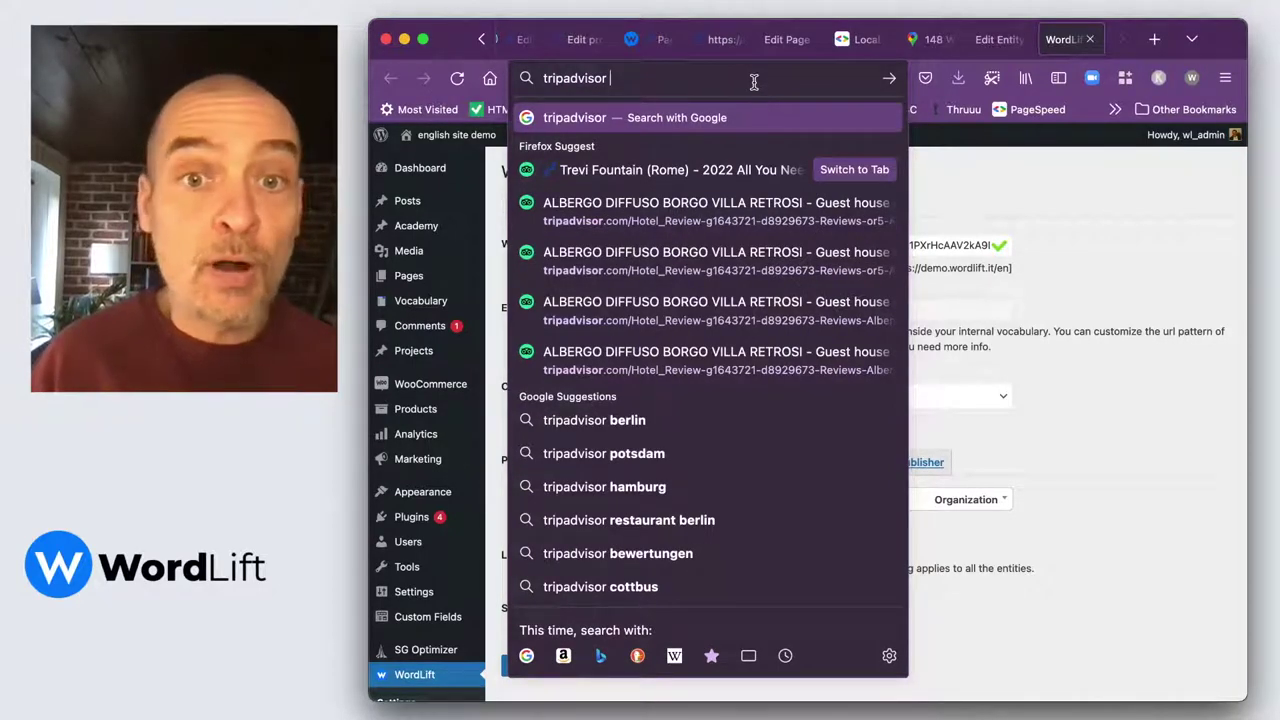
text(shop)
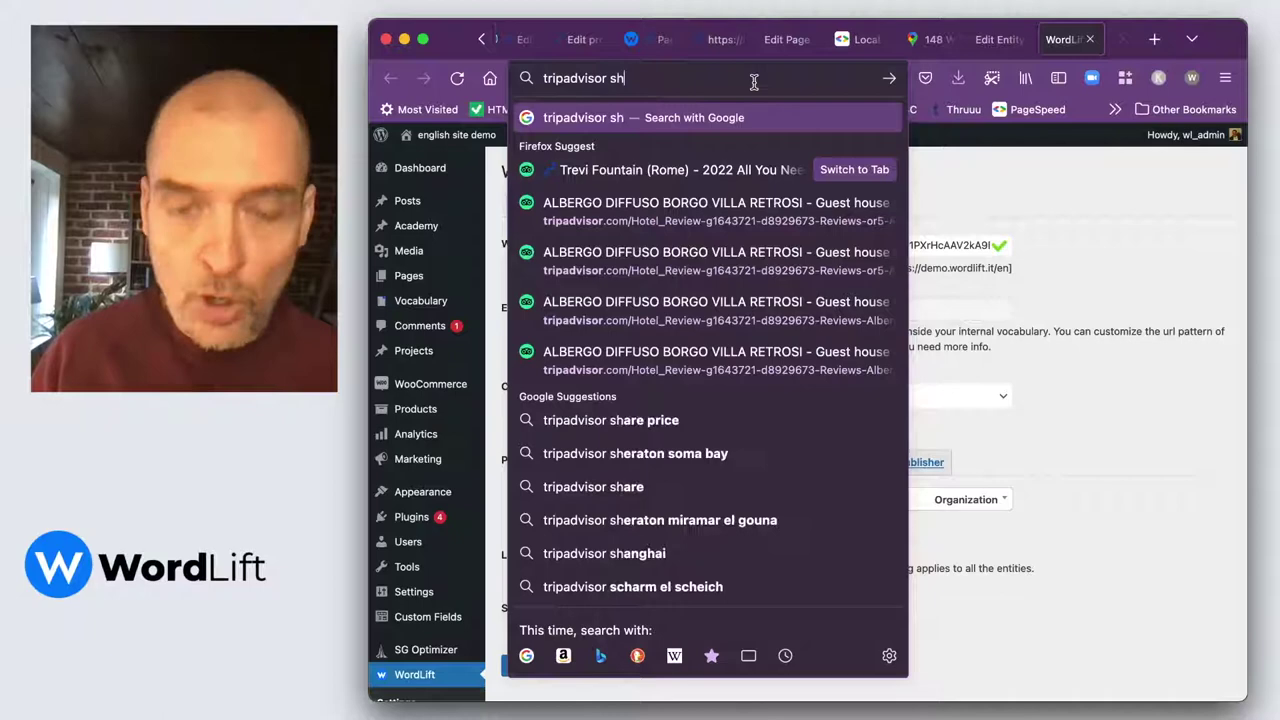
key(Return)
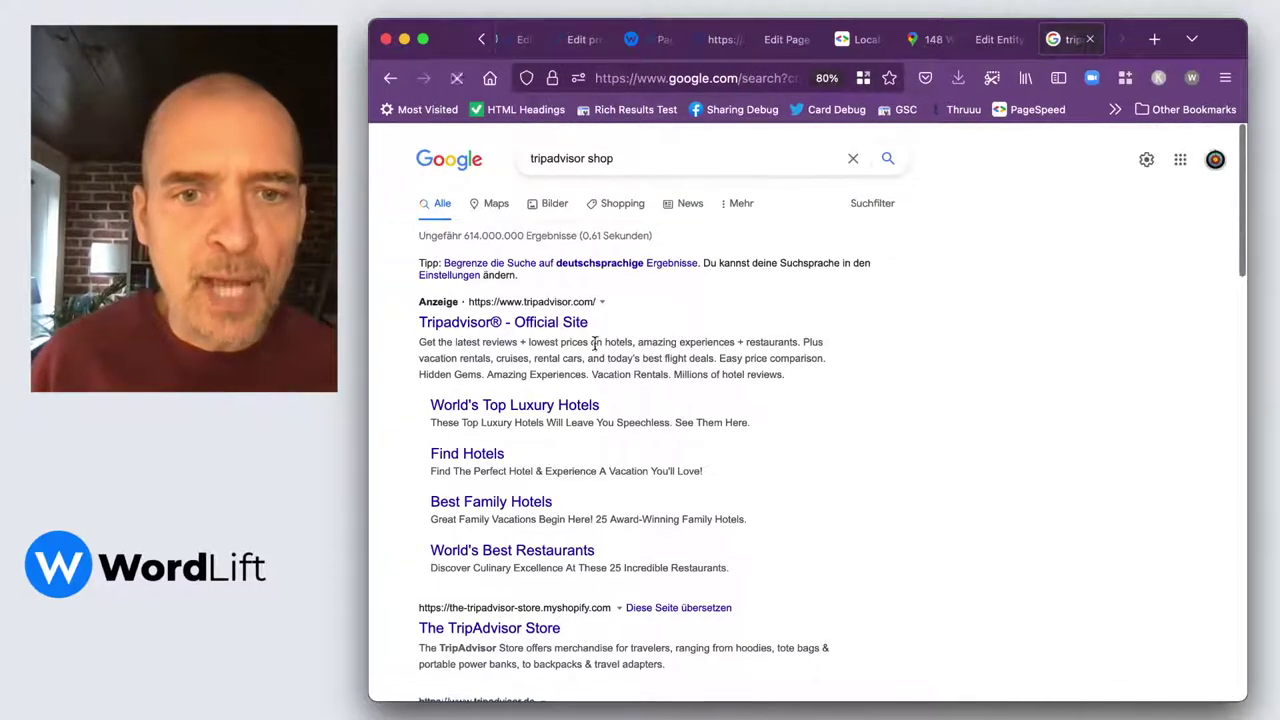
scroll(676, 458, down, 5)
scroll(676, 464, up, 3)
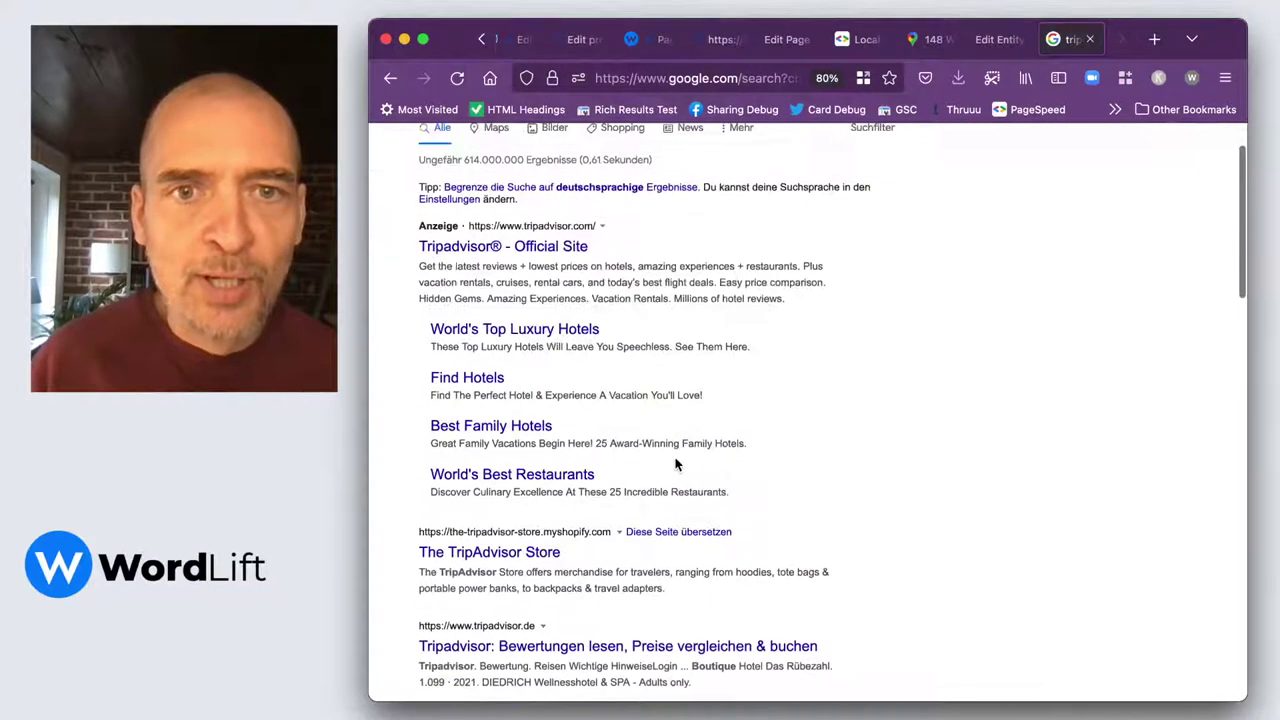
click(548, 266)
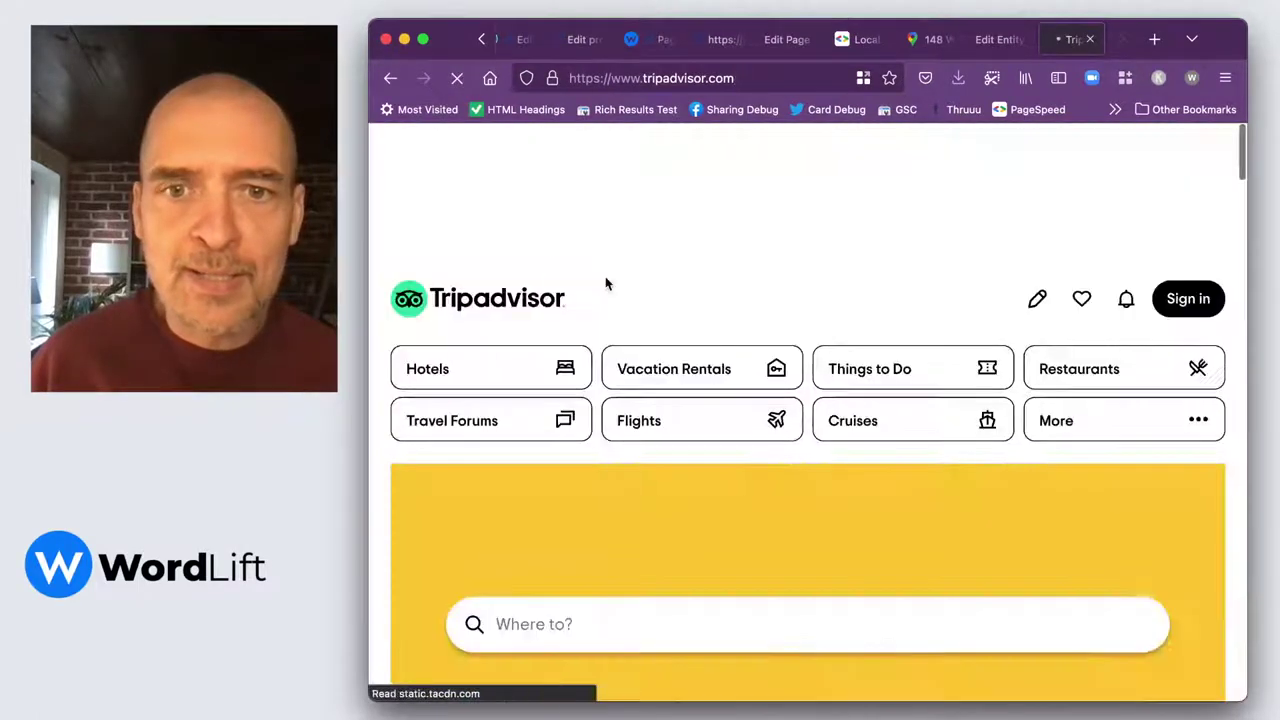
Open the Pantheon attraction review page and copy its web address.
scroll(760, 465, down, 10)
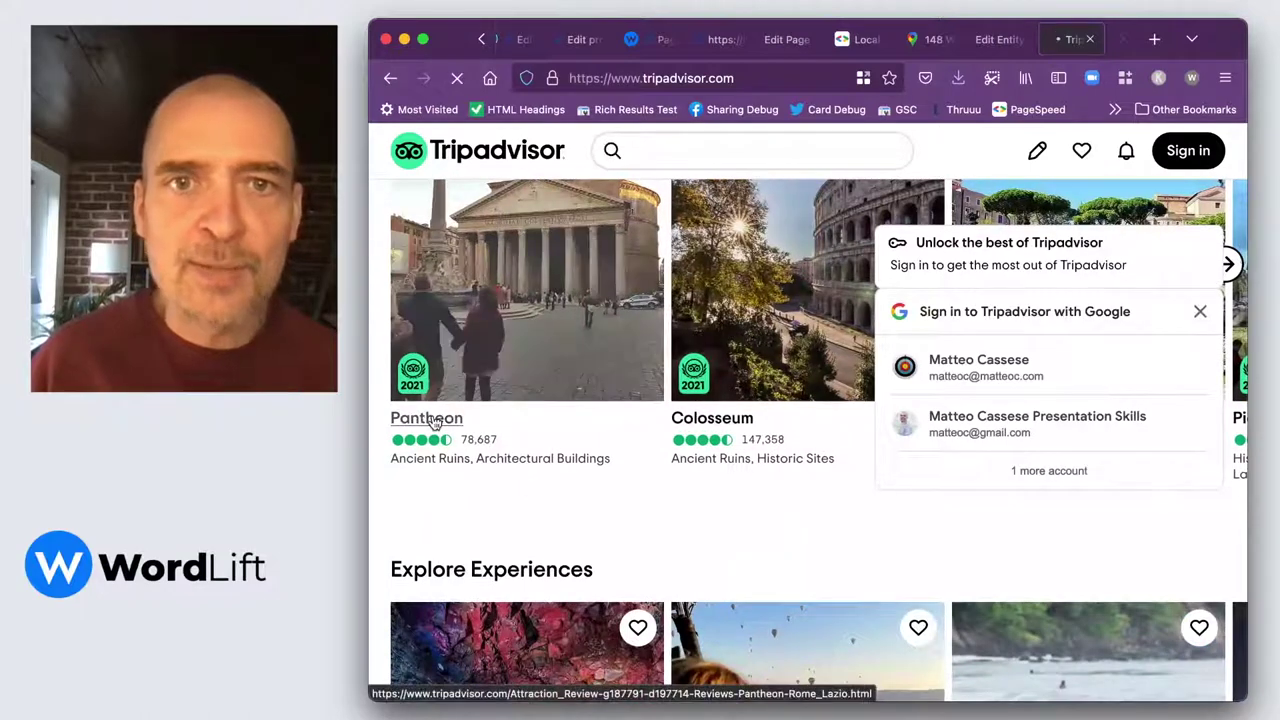
click(433, 421)
click(741, 79)
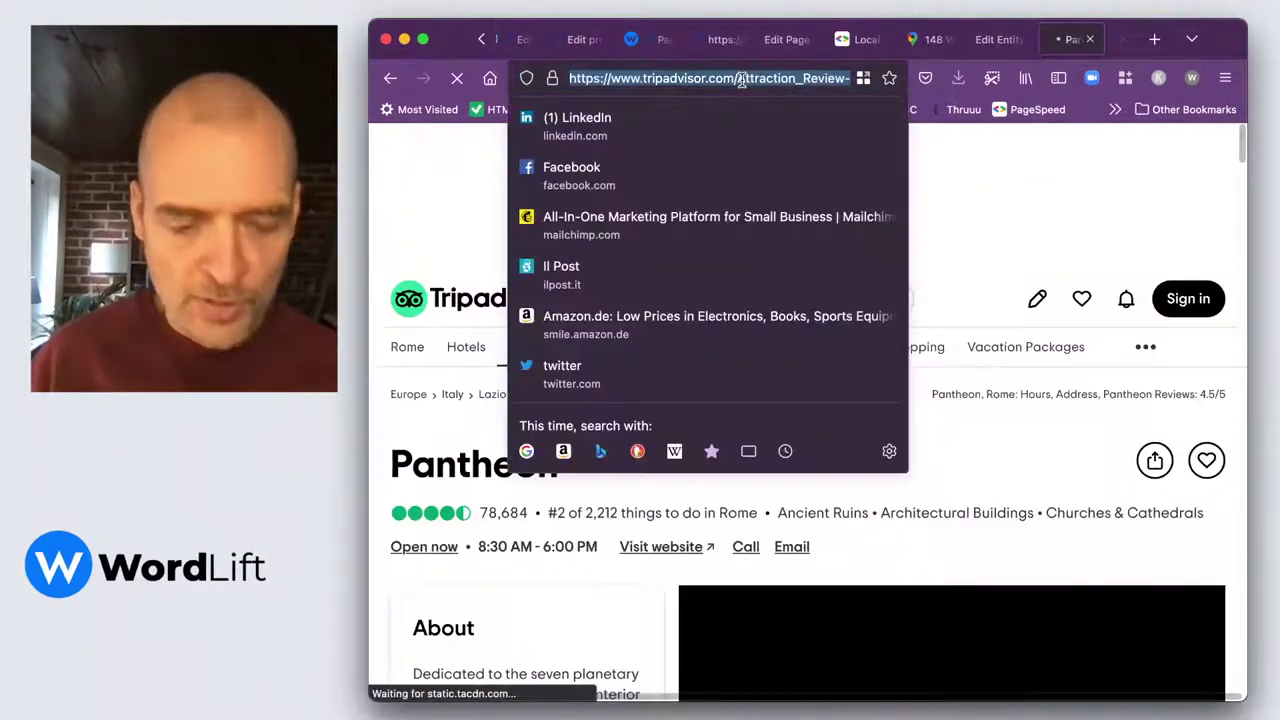
click(786, 39)
Add the Tripadvisor Pantheon URL as a sameAs link and update the page.
click(423, 586)
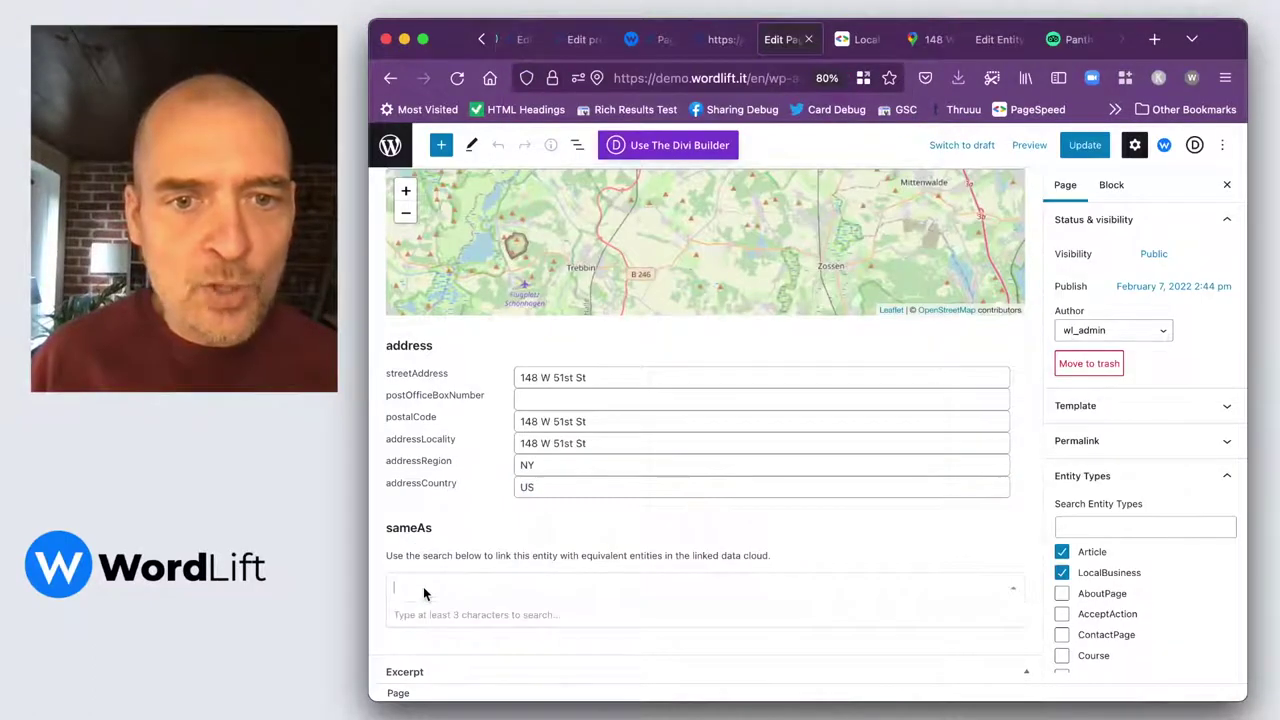
text(https://www.tripadvisor.com/Attraction_Review-g187791-d197714-Reviews-Pantheon-Rome_Lazio.html)
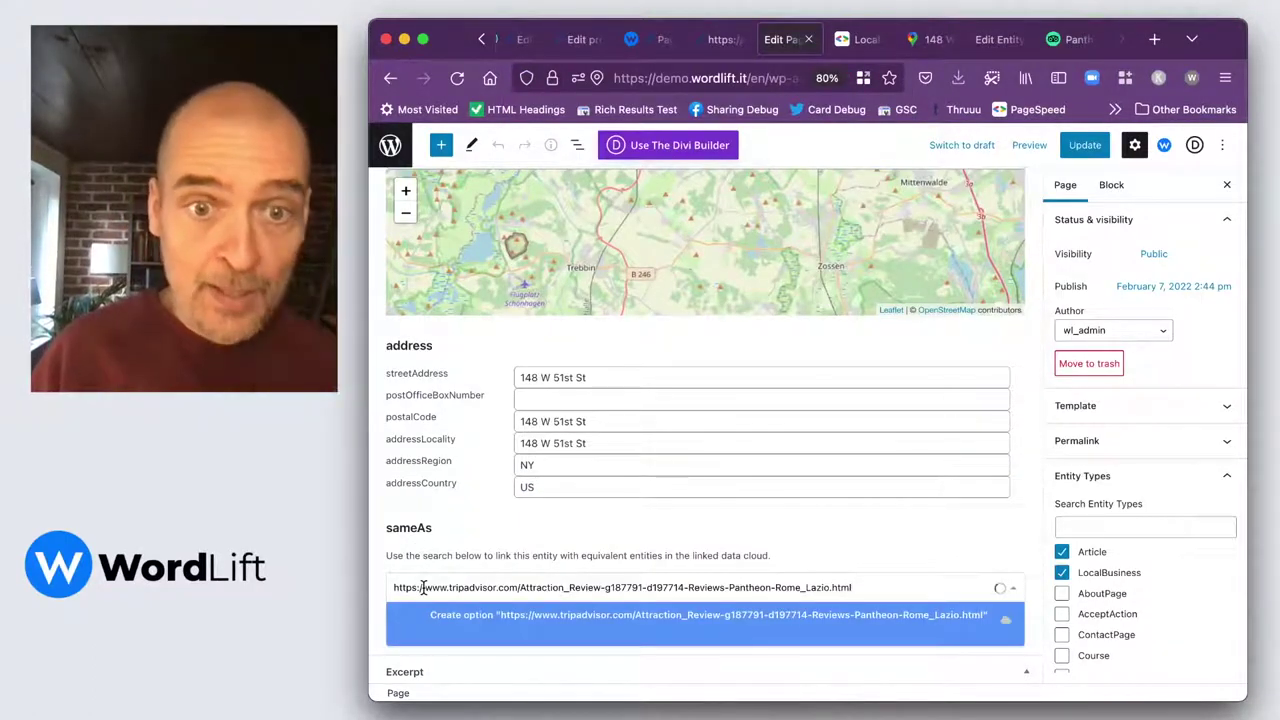
key(Return)
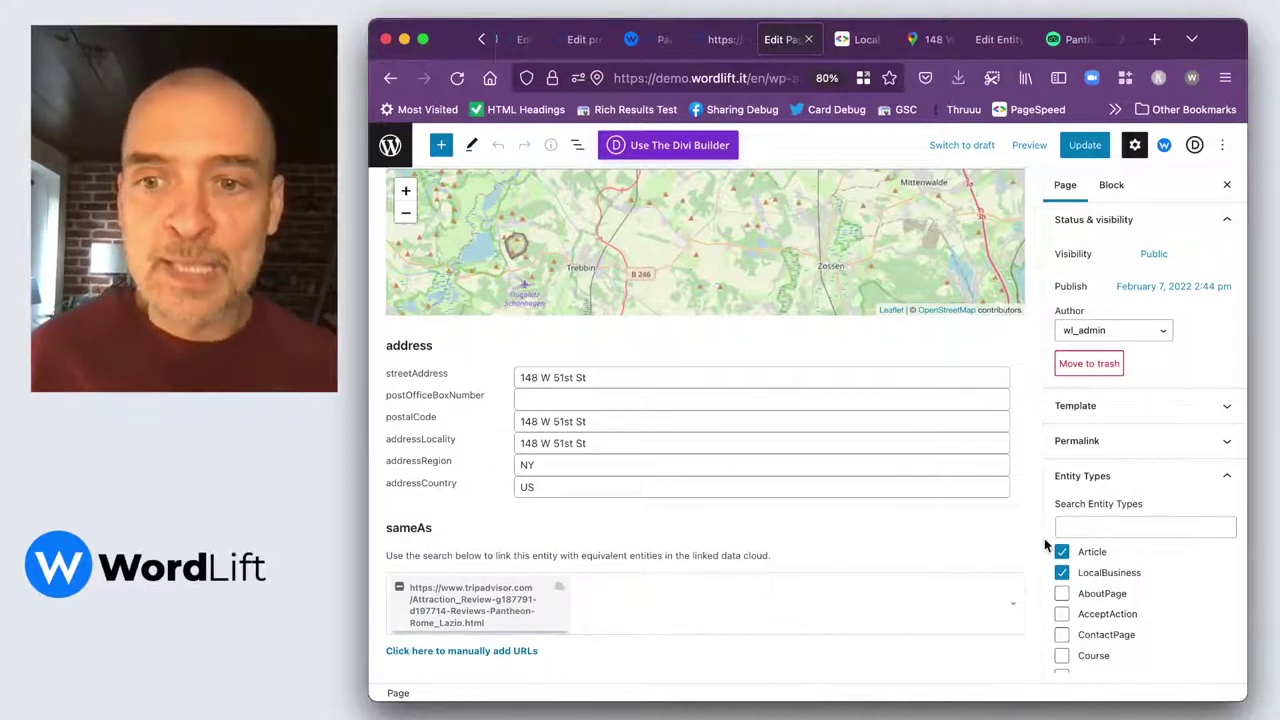
click(1085, 145)
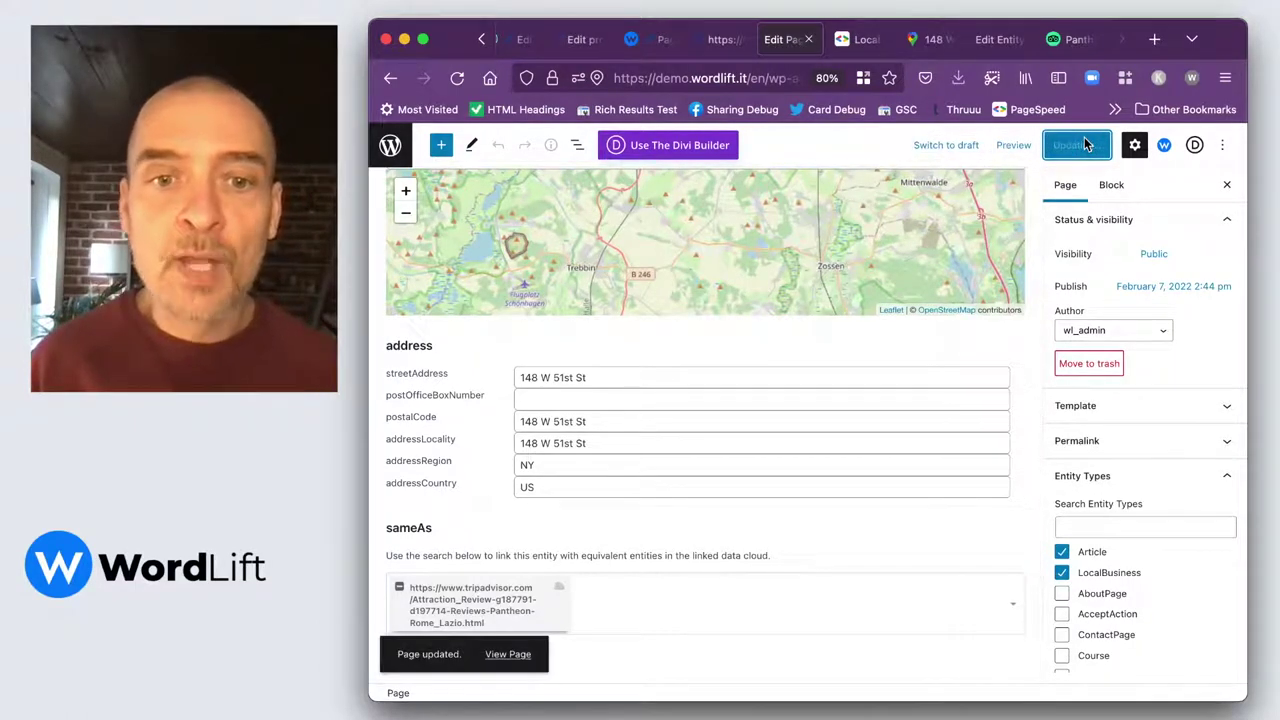
View the published About Us page and load its URL into Google's Rich Results Test.
click(518, 656)
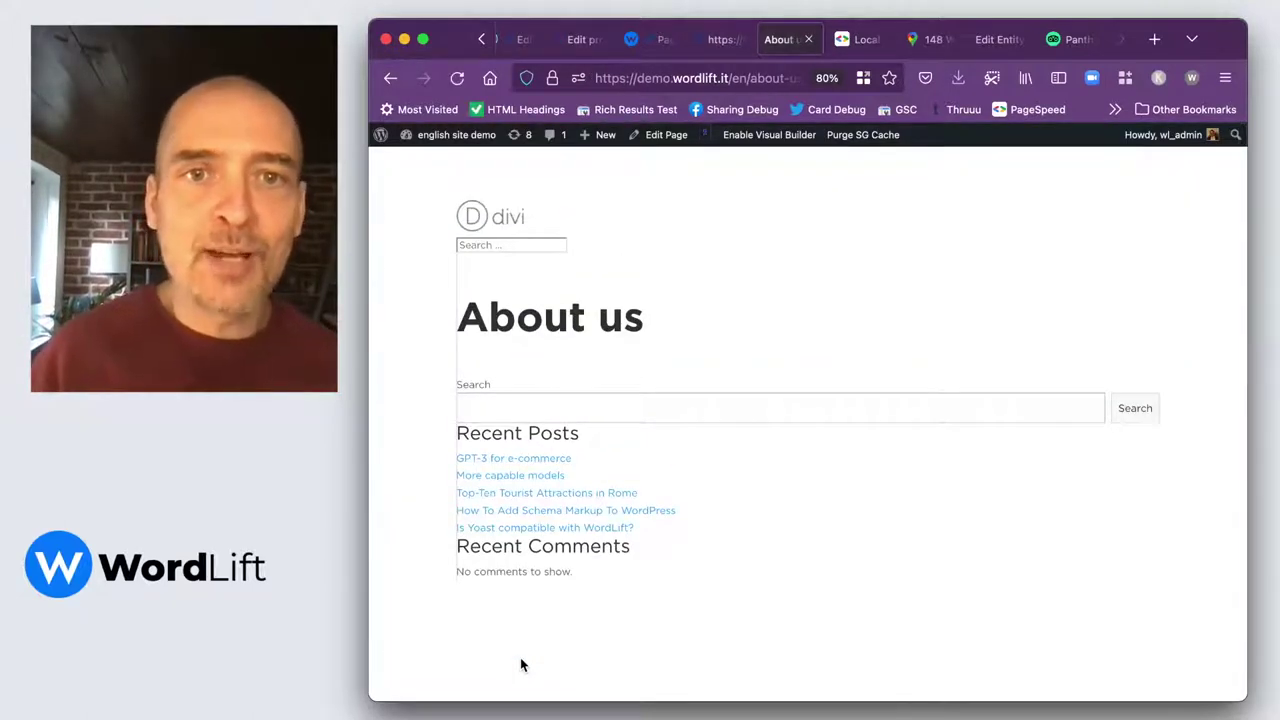
click(656, 79)
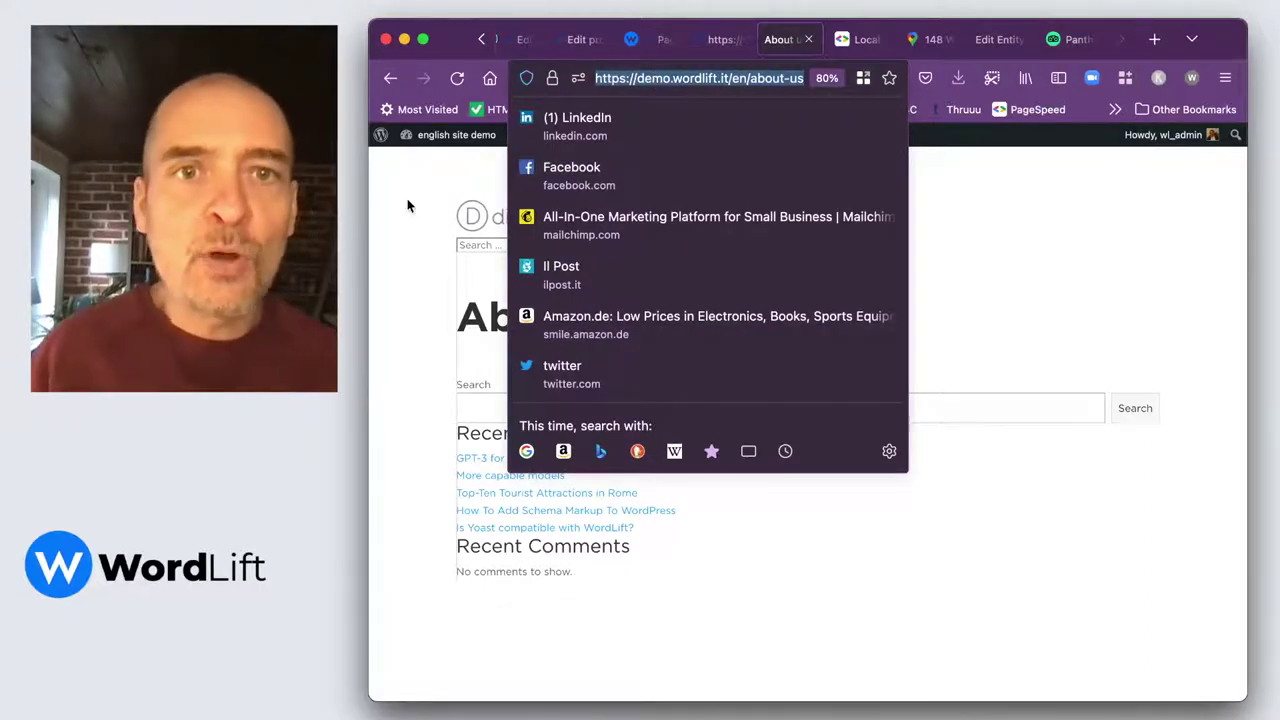
click(400, 201)
click(623, 109)
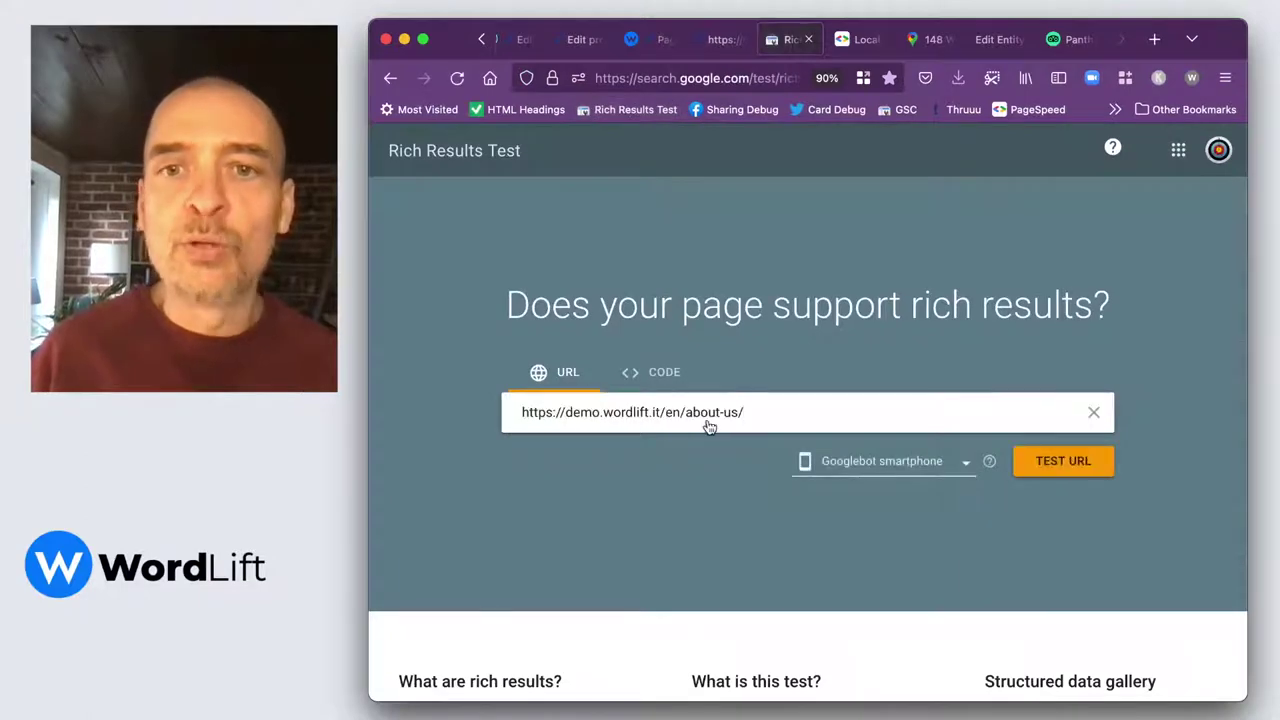
Test the about-us URL and wait for the result: 2 valid items with warnings.
click(1046, 463)
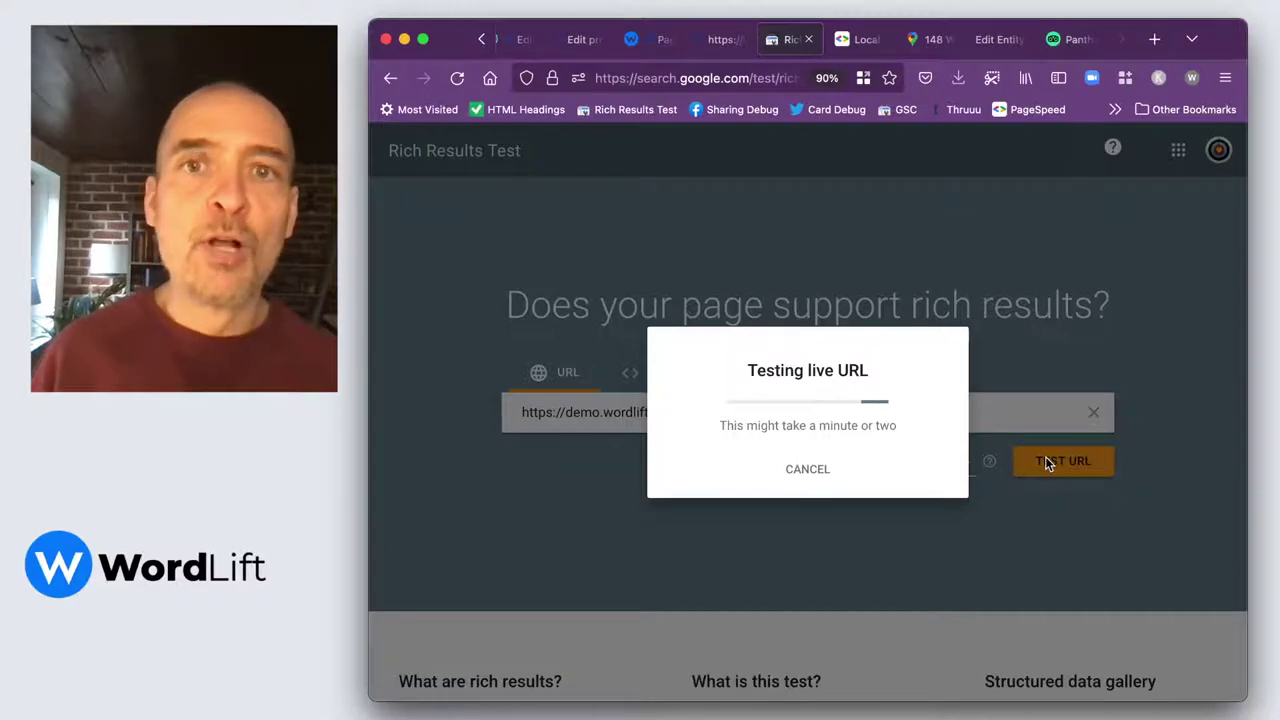
click(724, 42)
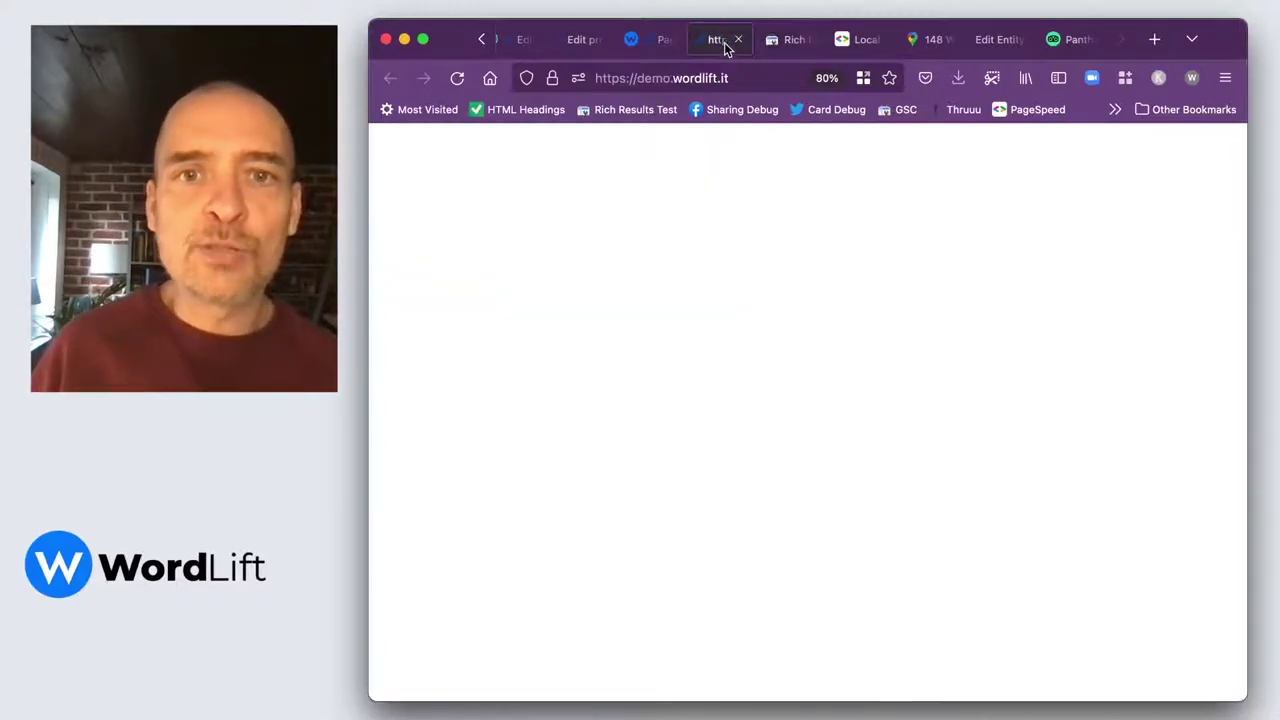
click(785, 45)
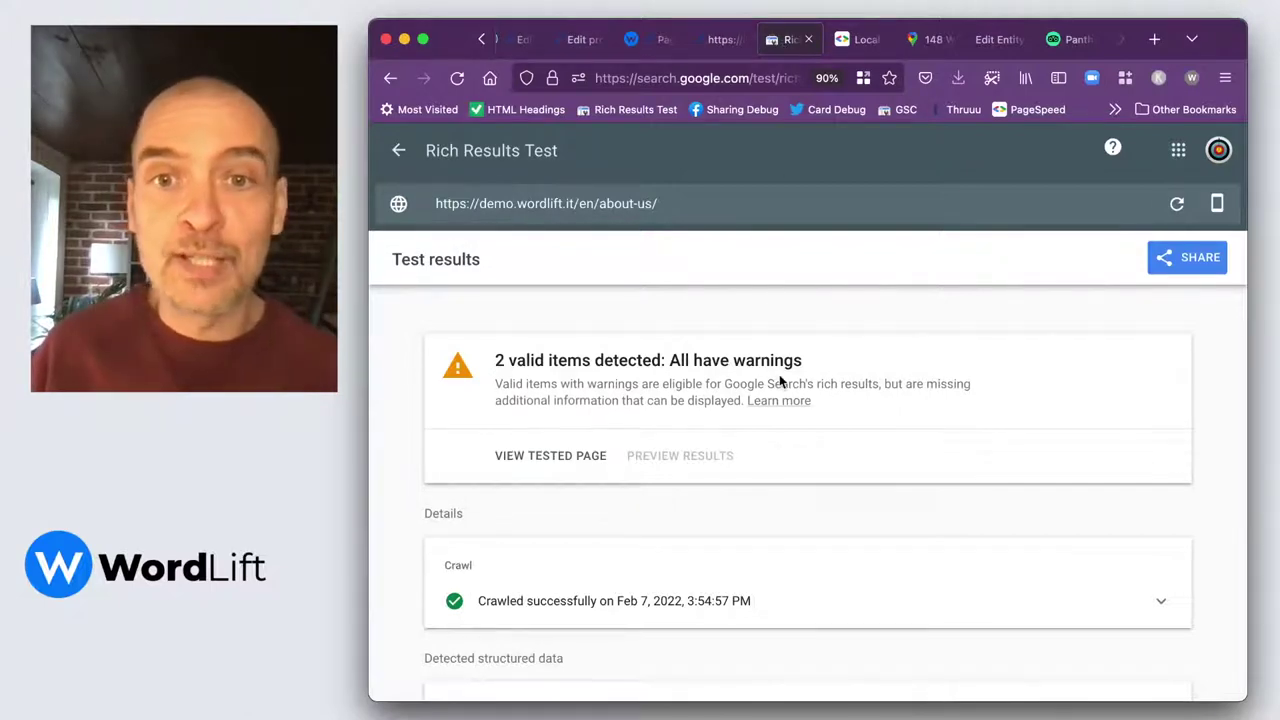
Open the Rich Results Test's Local businesses report showing 1 valid item.
scroll(779, 374, down, 2)
scroll(781, 383, down, 3)
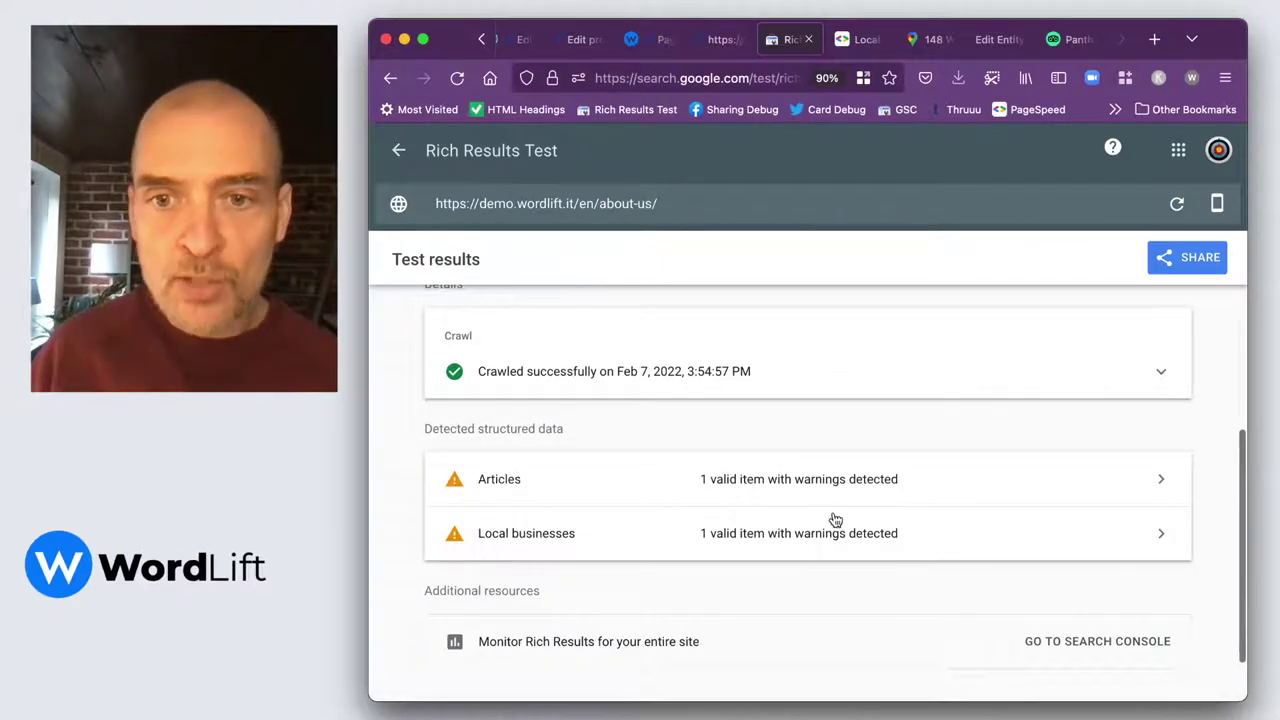
click(839, 532)
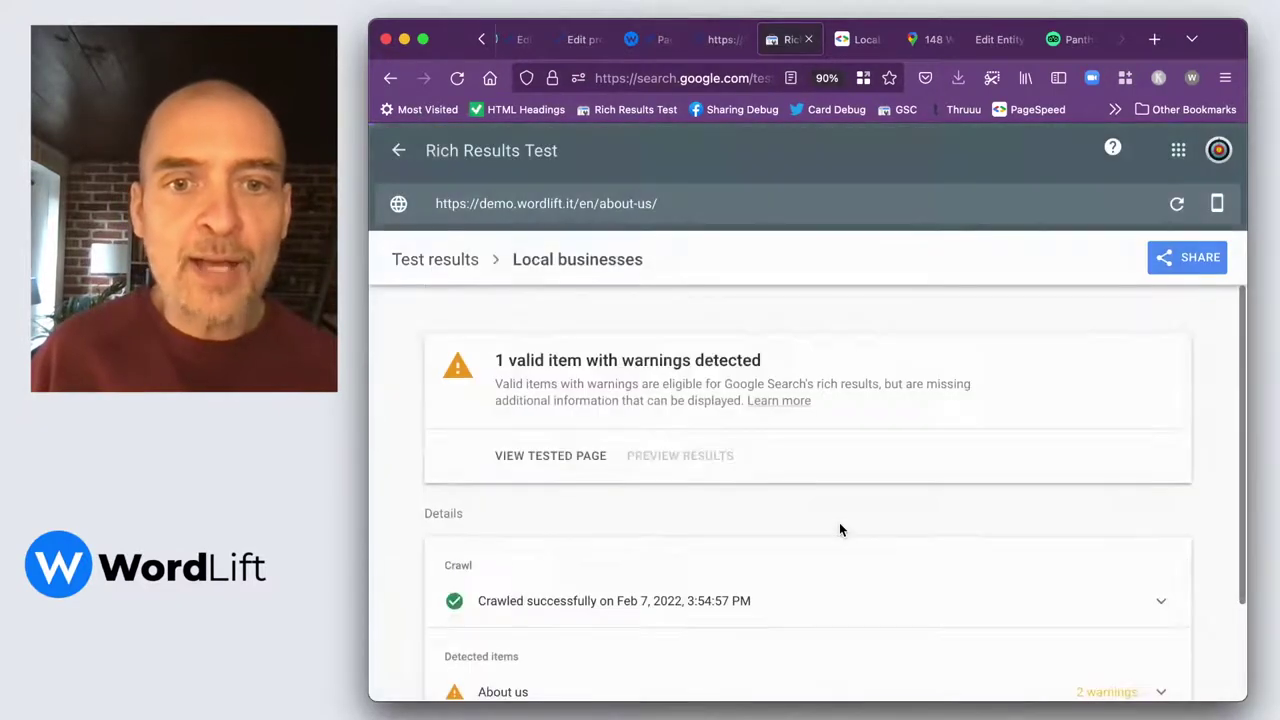
scroll(839, 529, down, 3)
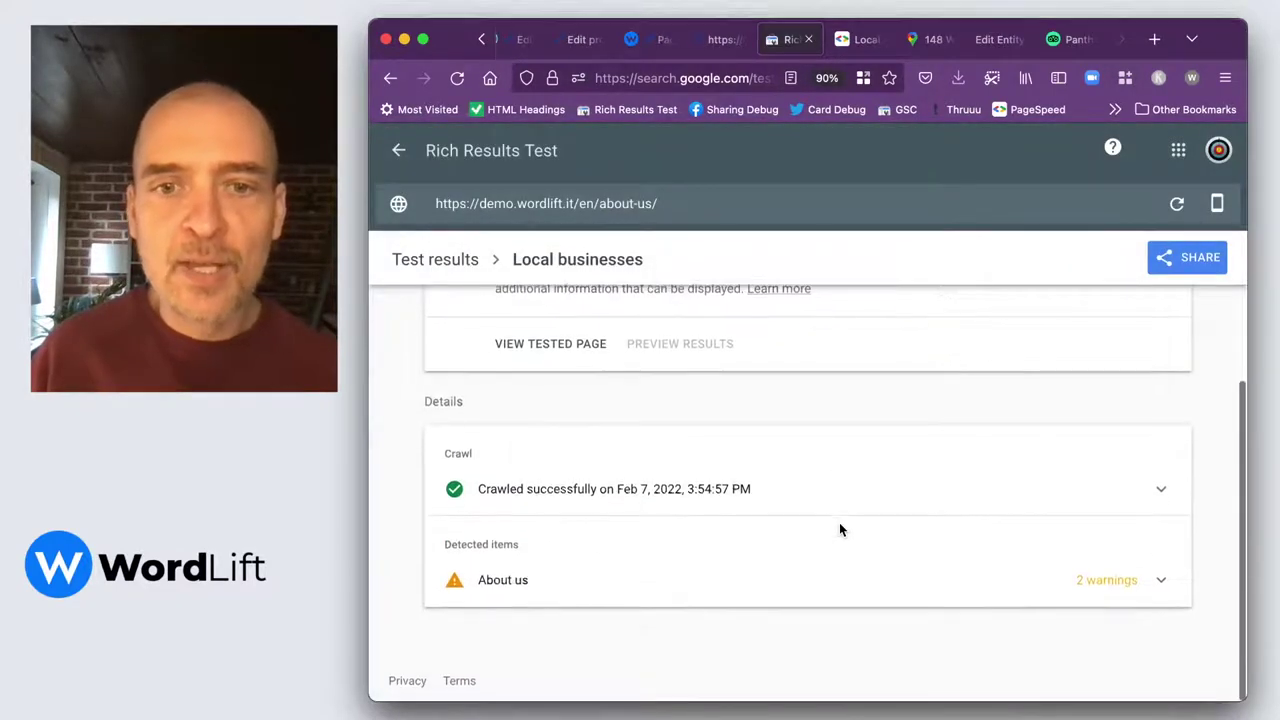
Expand About us to review the missing priceRange and image warnings and Tripadvisor sameAs link.
click(1090, 590)
scroll(814, 594, down, 3)
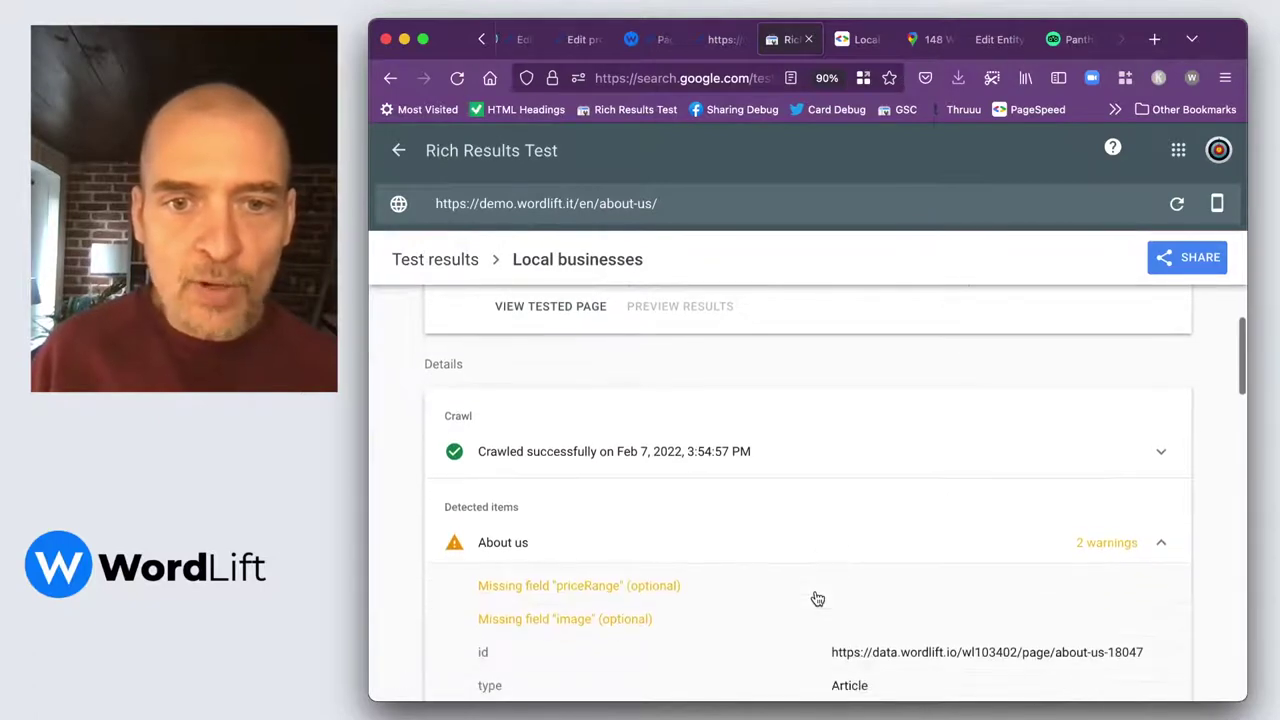
scroll(816, 598, down, 1)
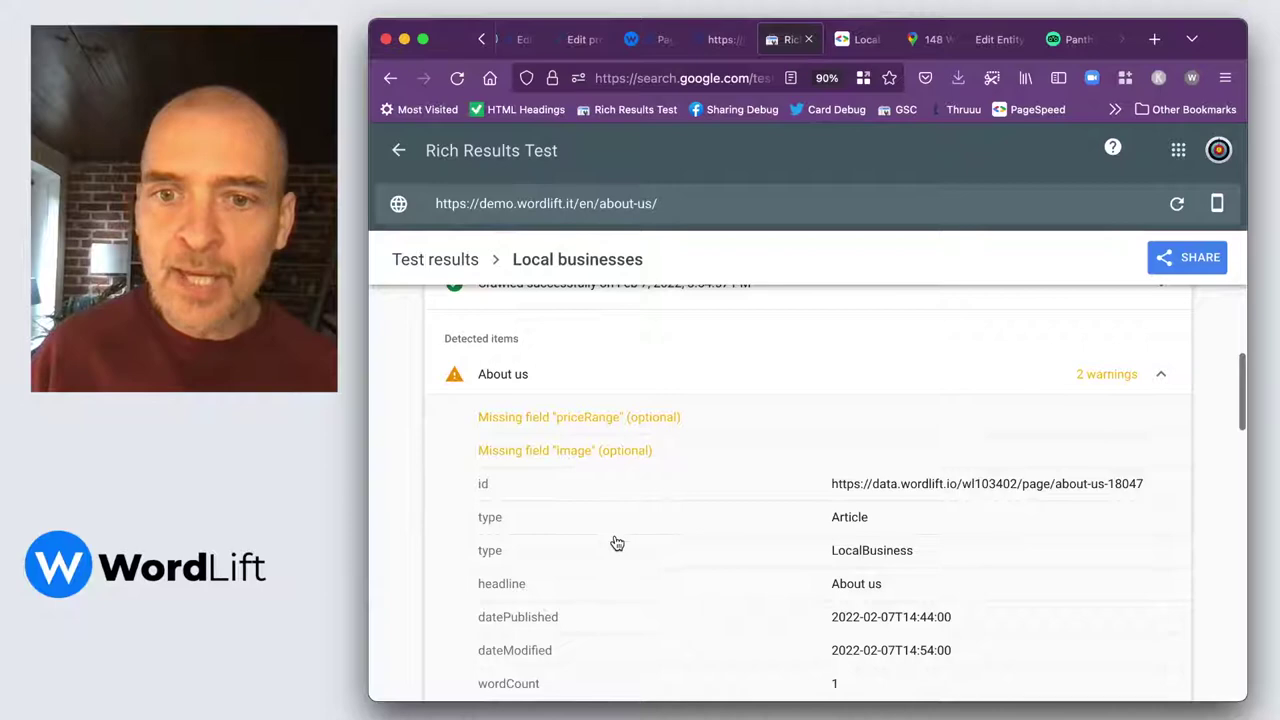
scroll(612, 543, down, 2)
scroll(617, 543, down, 1)
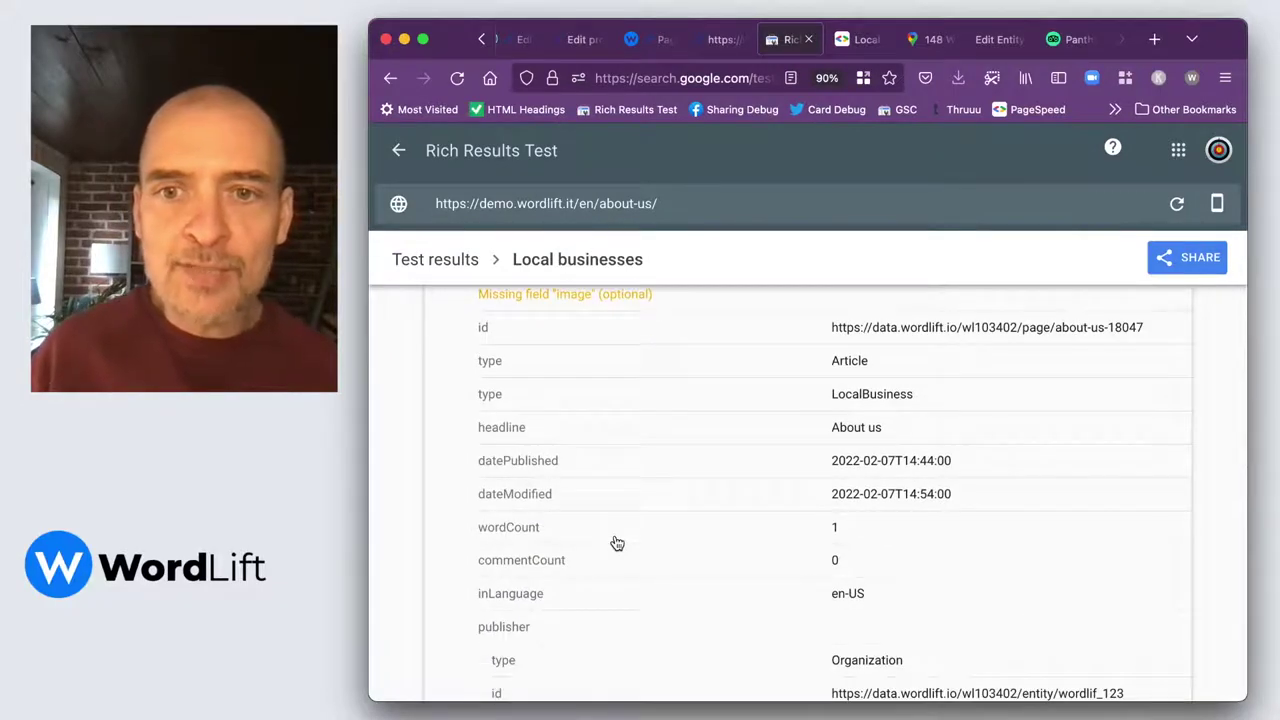
scroll(617, 543, down, 6)
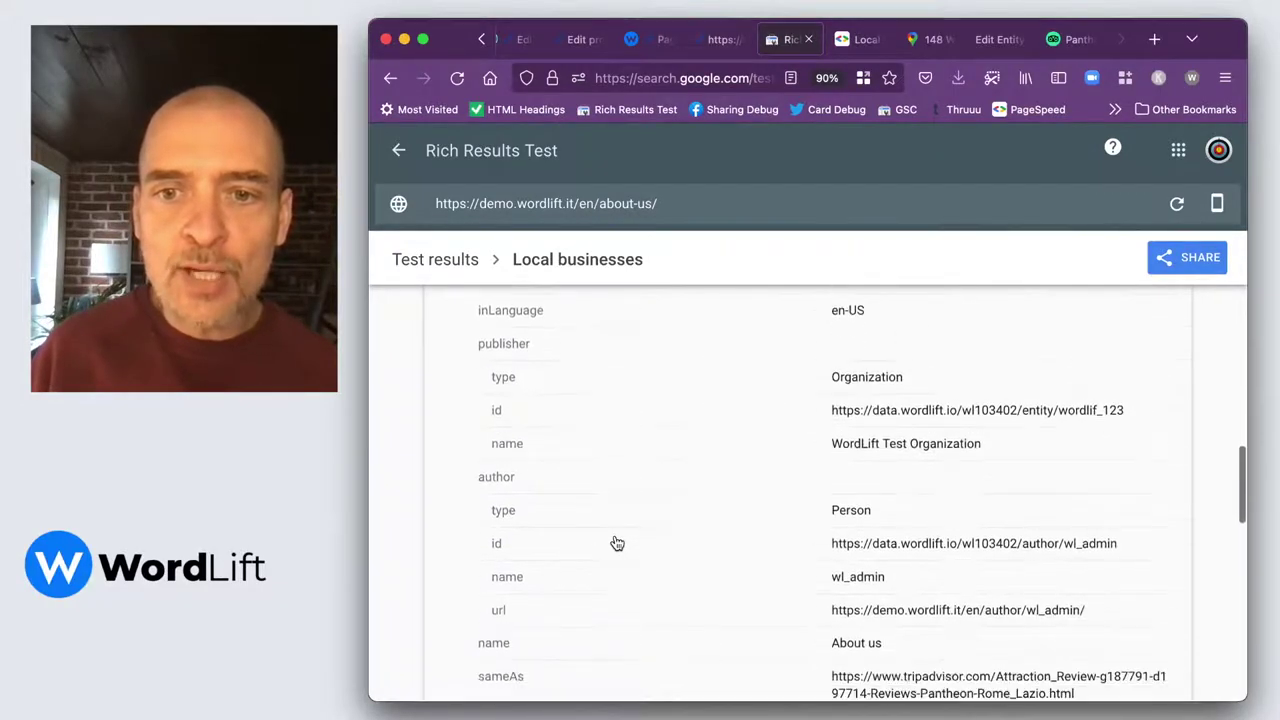
scroll(617, 543, down, 1)
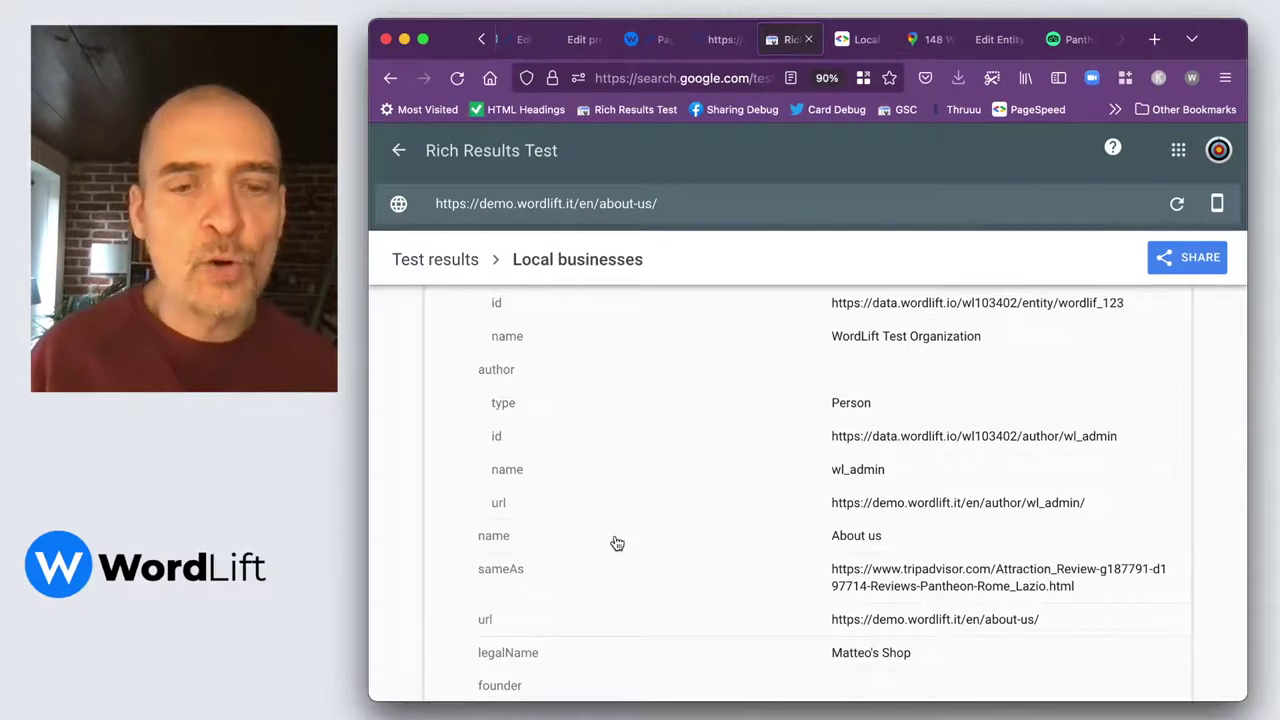